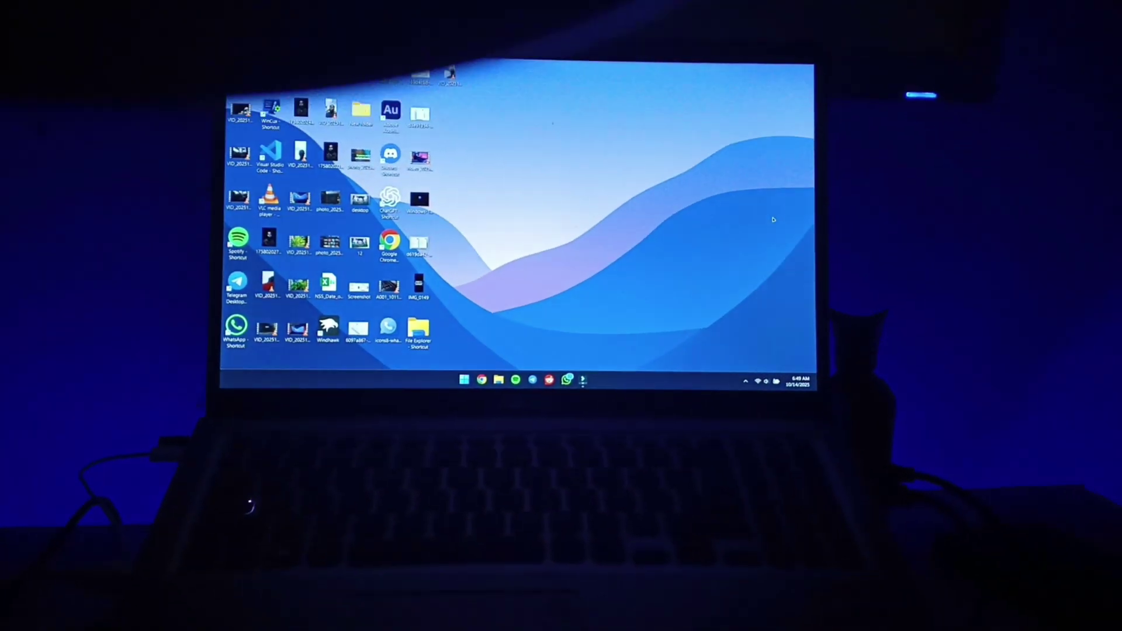
# - Turn off Show desktop icons so the desktop shows no icons
pyautogui.press('super')
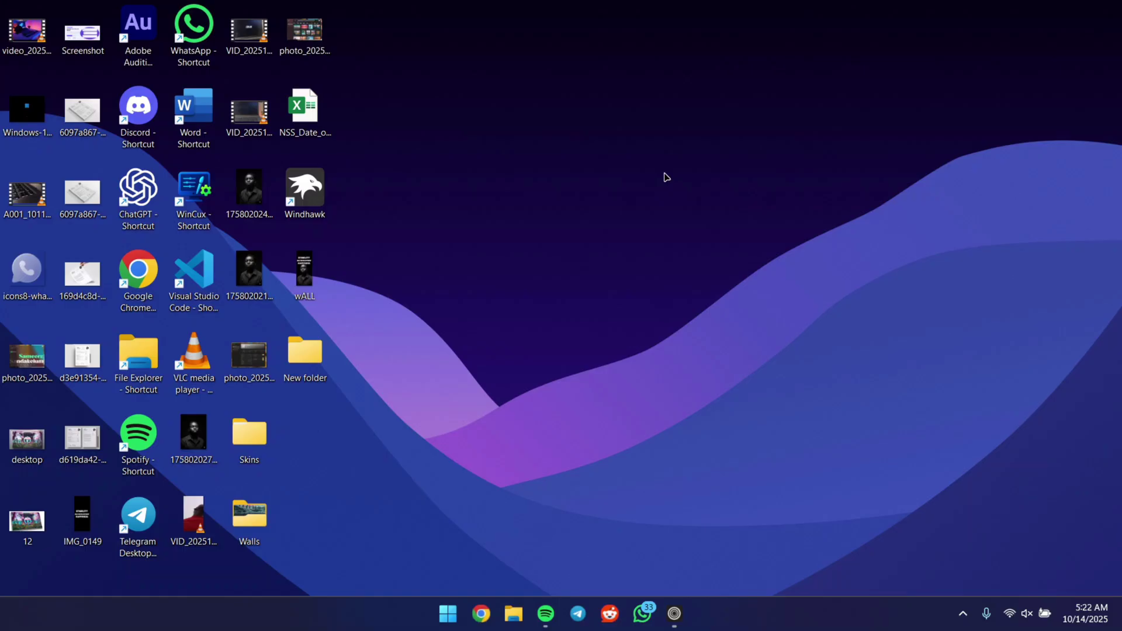
pyautogui.rightClick(665, 176)
pyautogui.moveTo(714, 191)
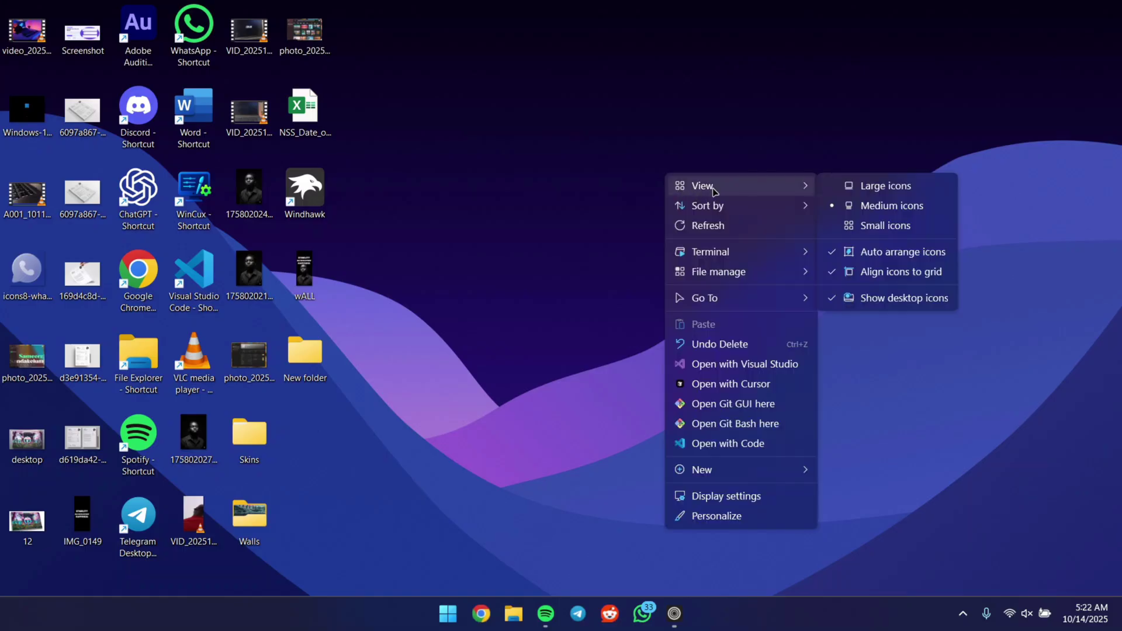
pyautogui.click(851, 304)
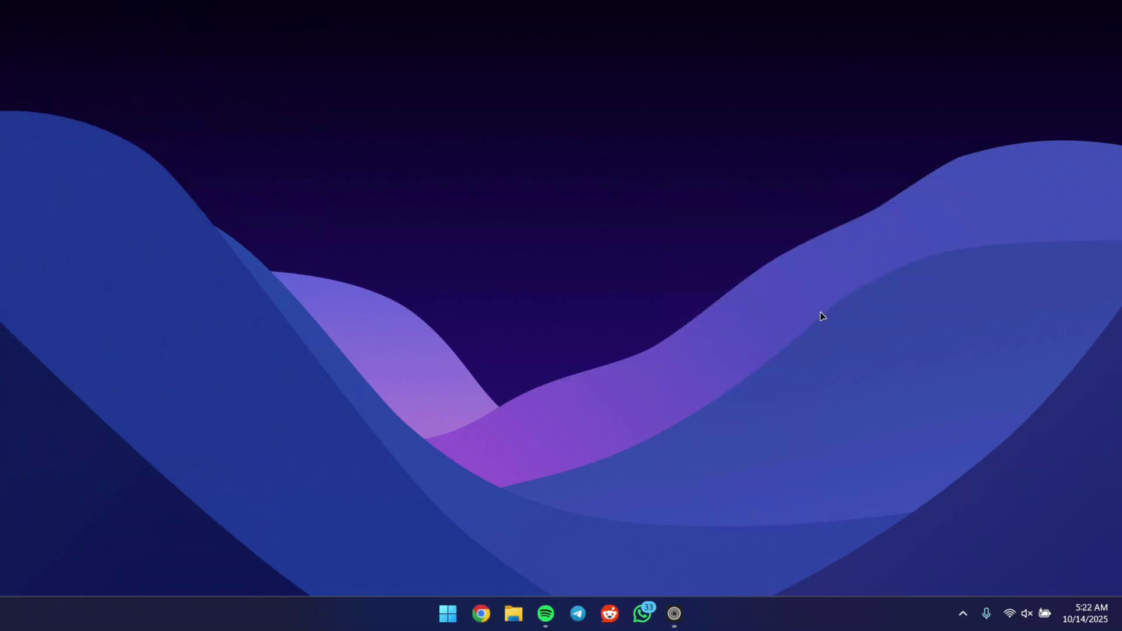
# - Enable Automatically hide the taskbar in Taskbar settings
pyautogui.rightClick(809, 623)
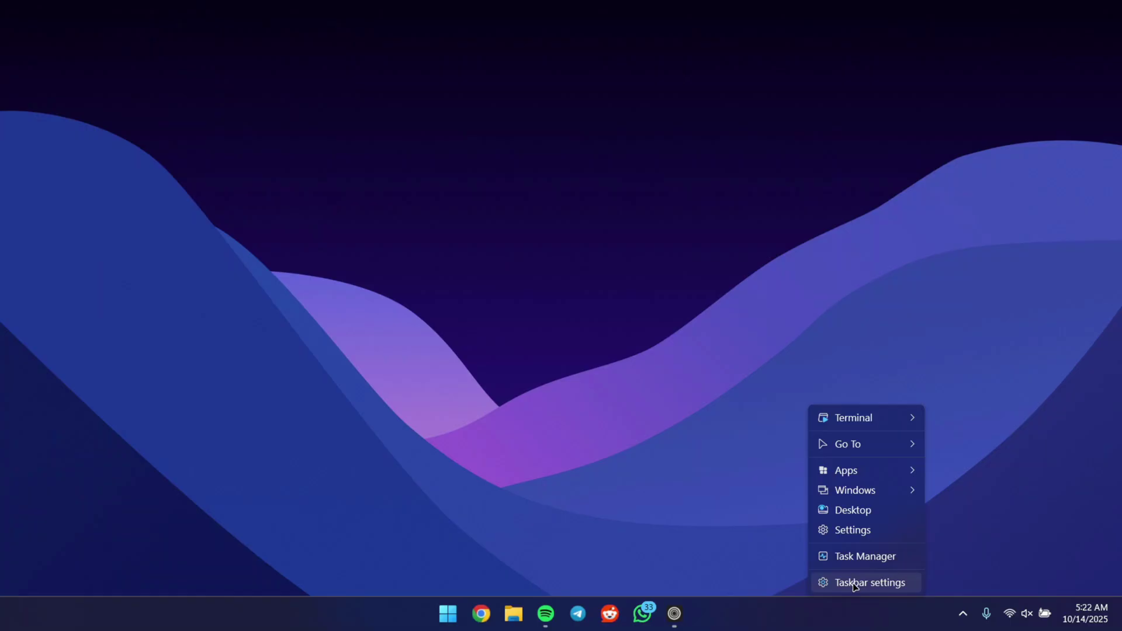
pyautogui.click(855, 585)
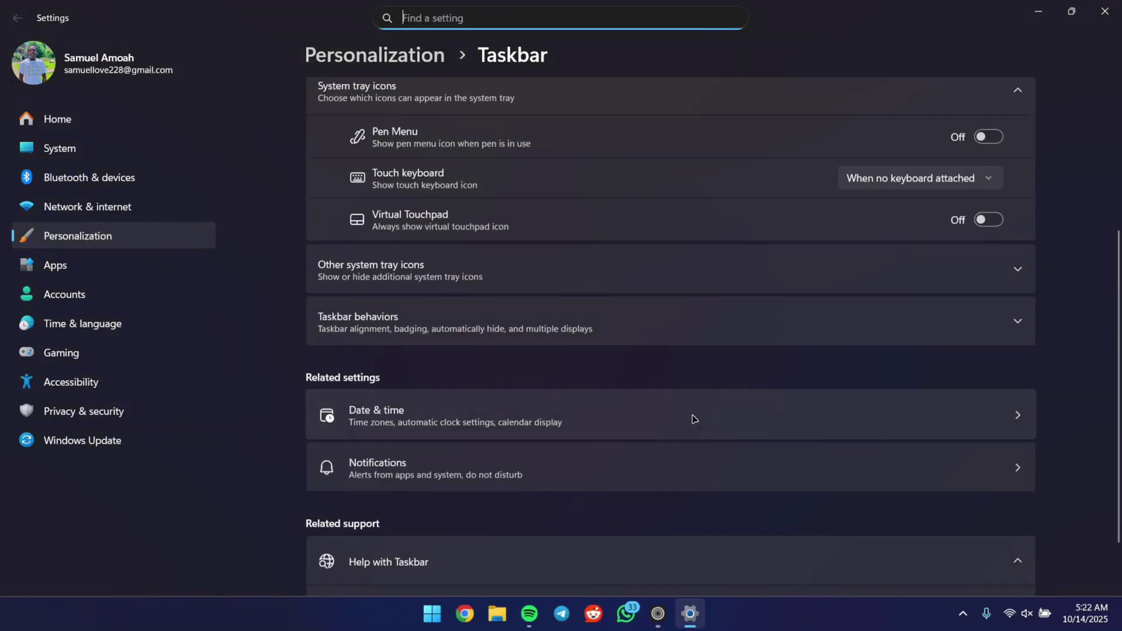
pyautogui.click(413, 325)
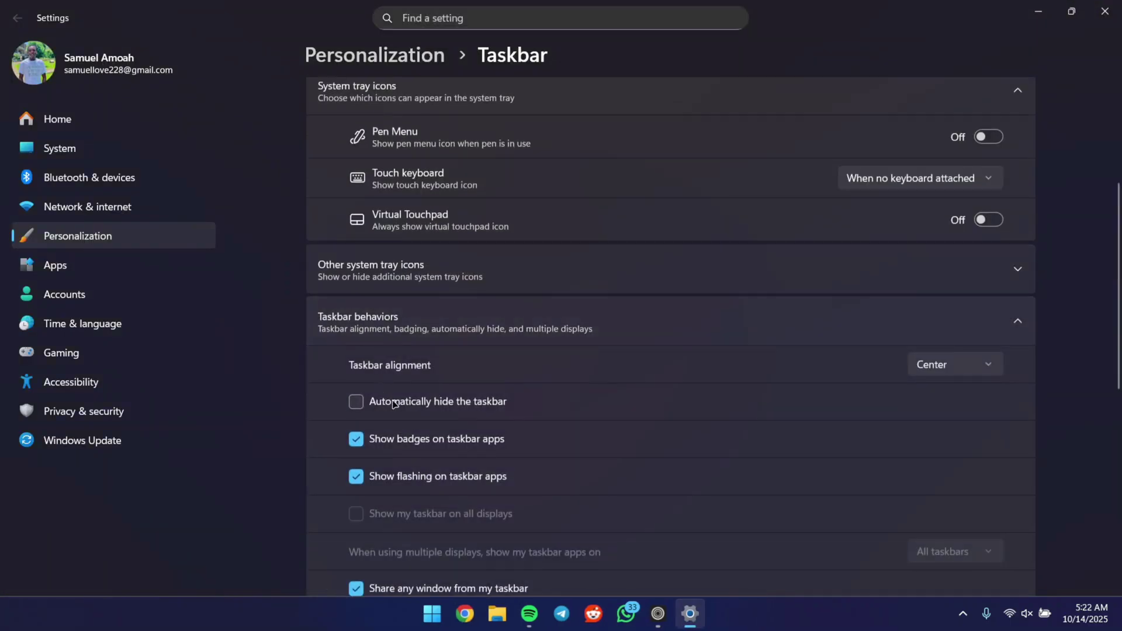
pyautogui.click(395, 404)
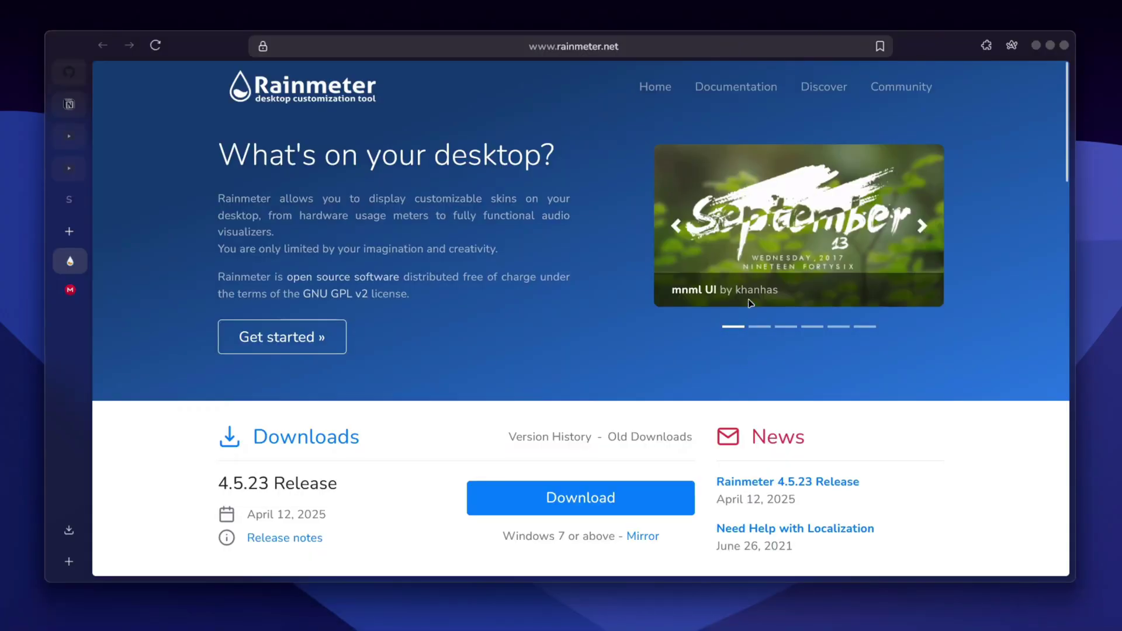
# - Download the Rainmeter 4.5.23 installer from rainmeter.net and run it
pyautogui.click(554, 496)
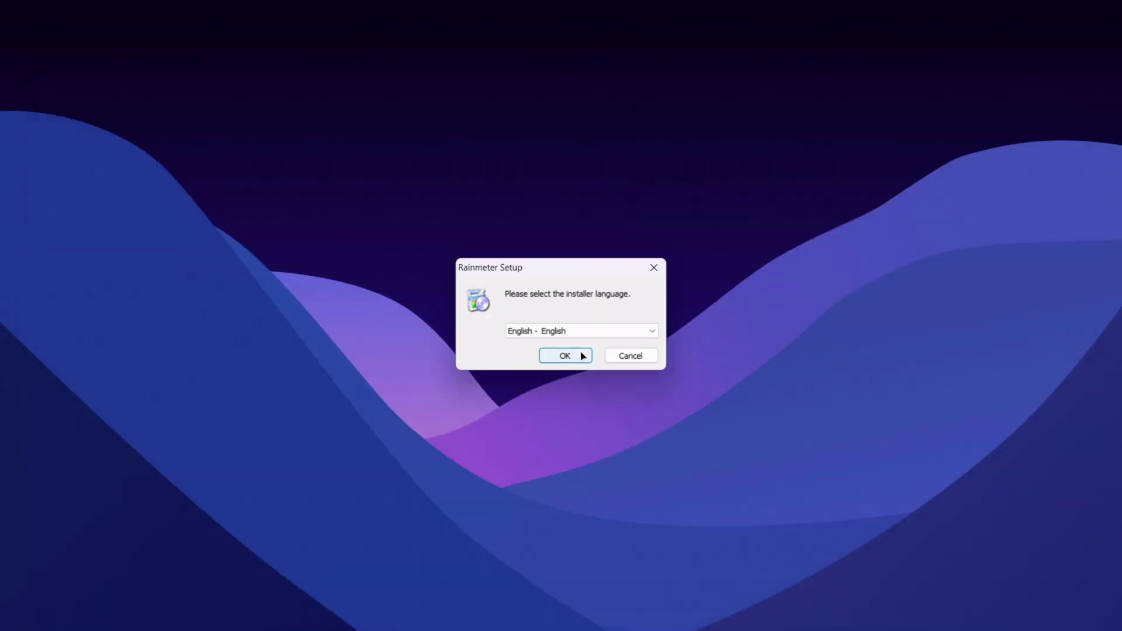
pyautogui.click(578, 354)
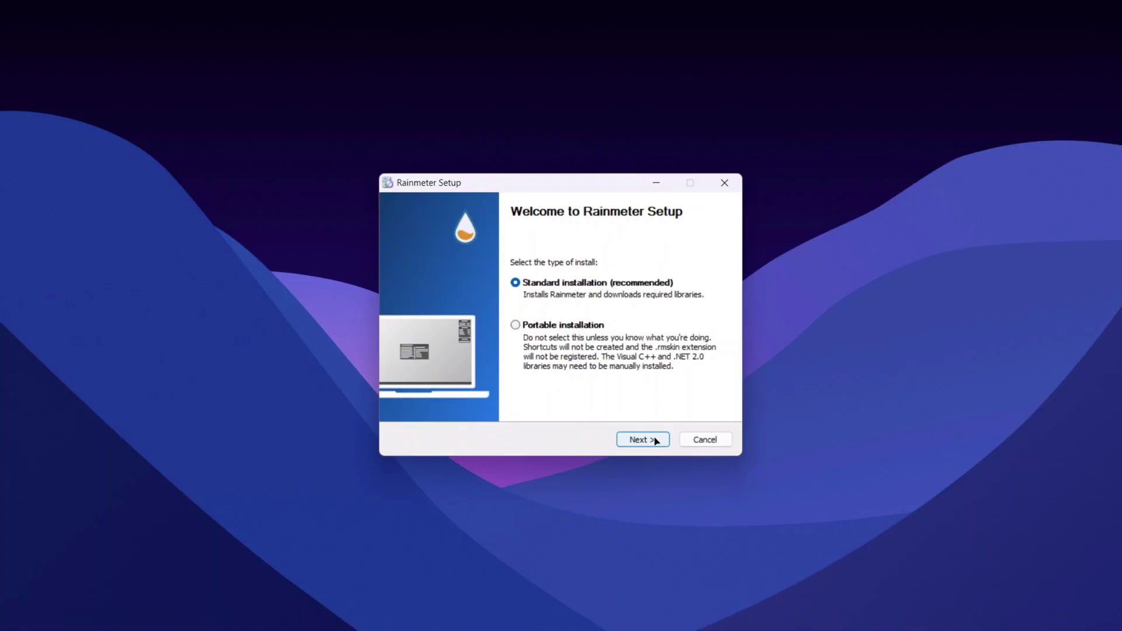
# - Install Rainmeter using the Standard installation option
pyautogui.click(656, 441)
pyautogui.click(648, 440)
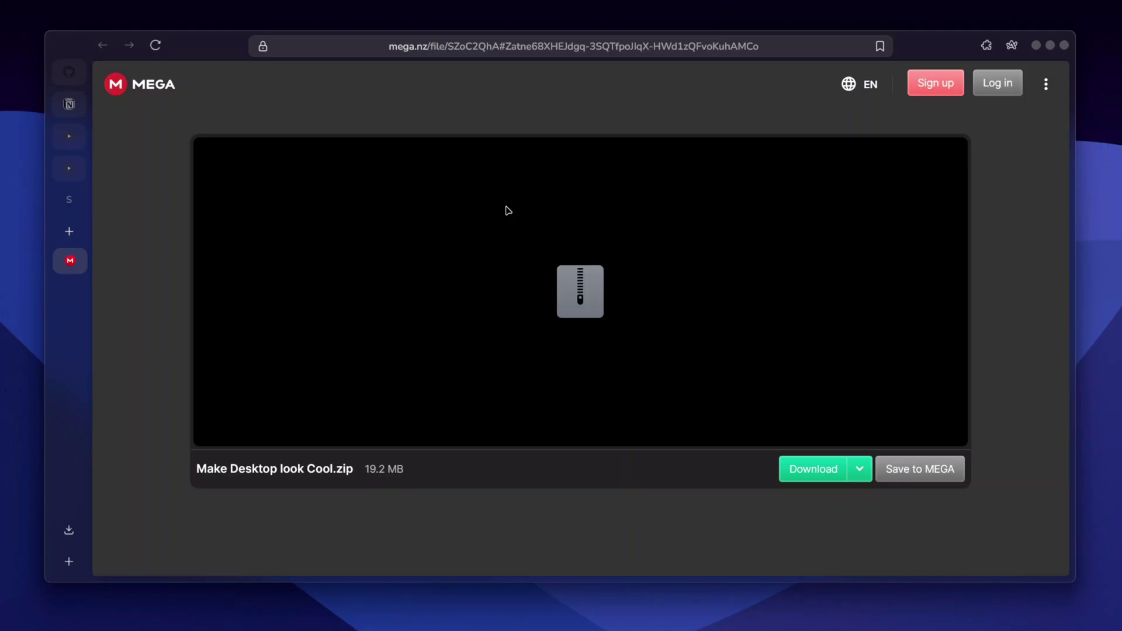
# - Download the 19.2 MB Make Desktop look Cool.zip and open it from the downloads list
pyautogui.click(806, 471)
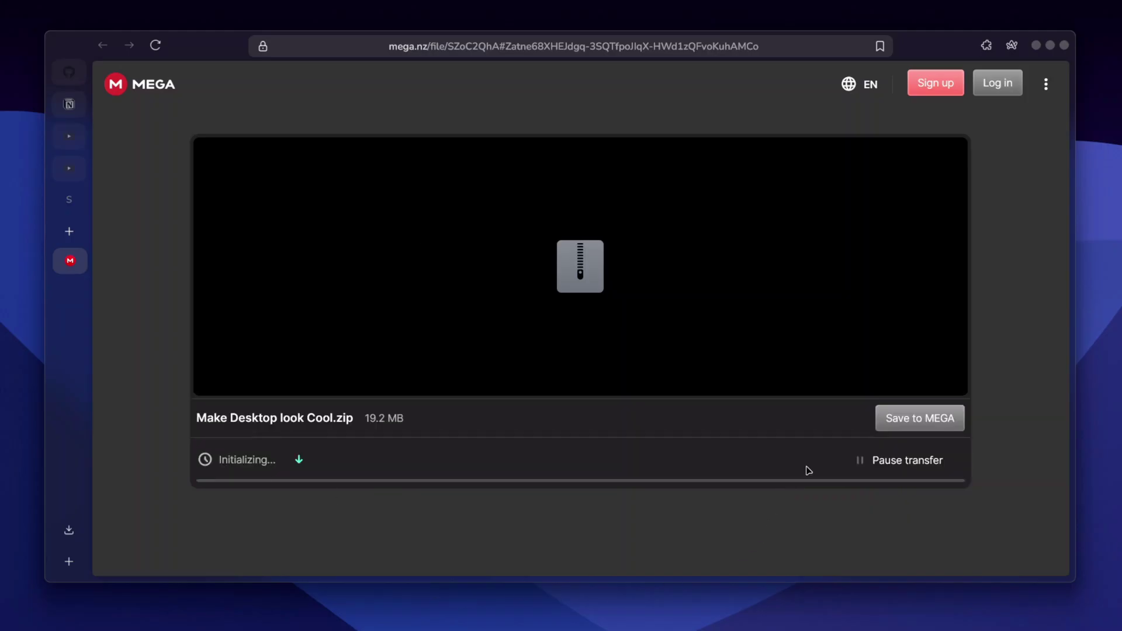
pyautogui.click(68, 531)
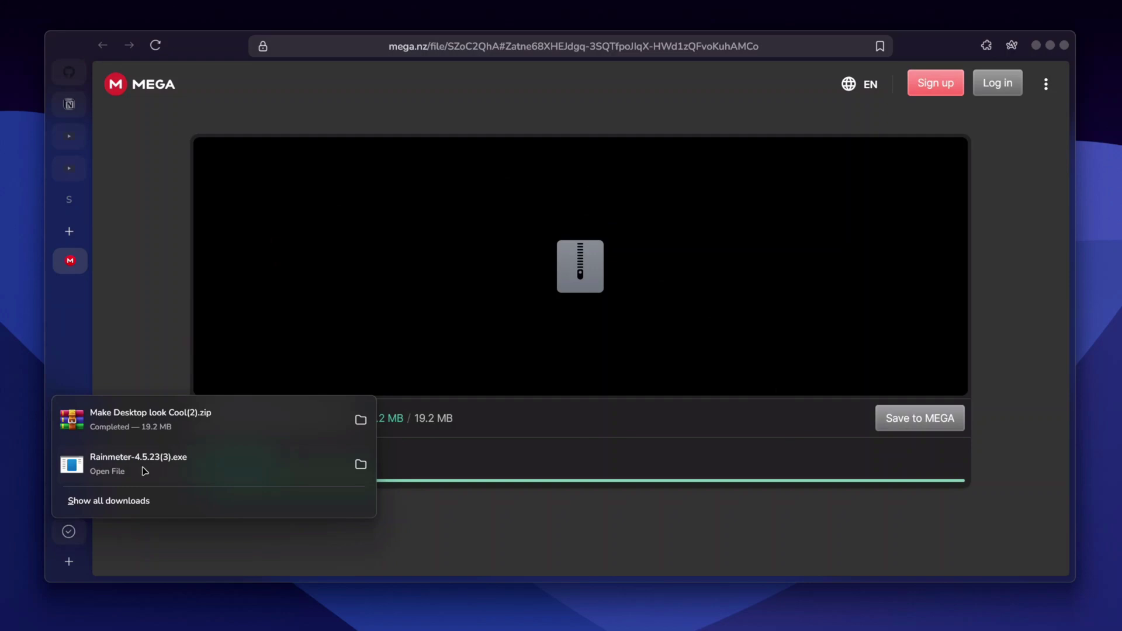
pyautogui.click(177, 420)
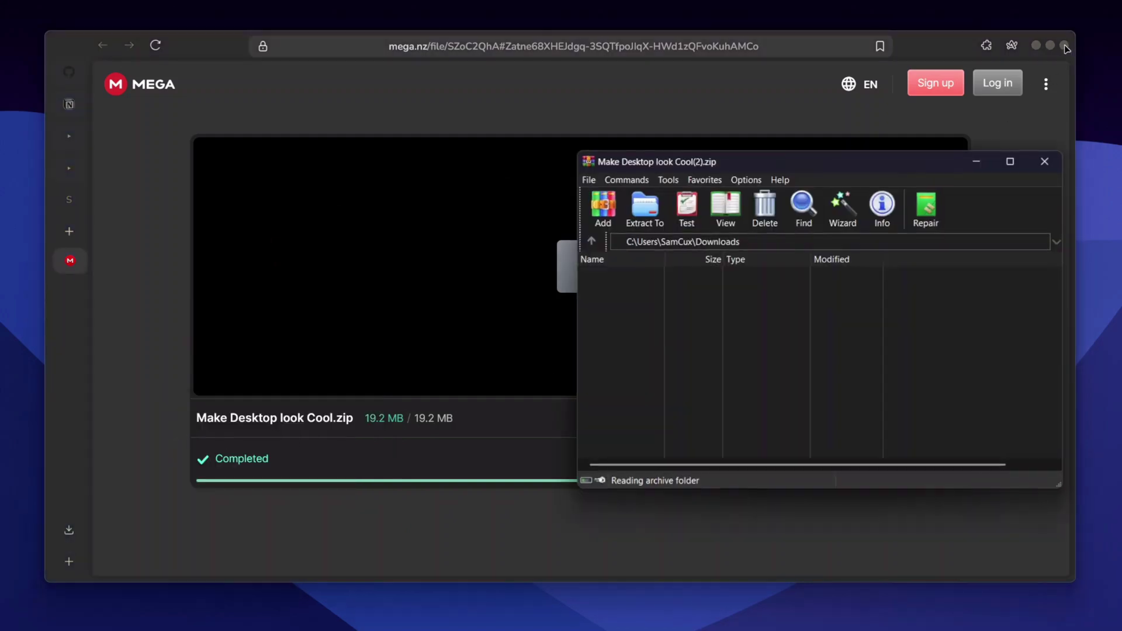
# - Open Documents\Rainmeter\Skins in File Explorer beside the archive window
pyautogui.click(1064, 46)
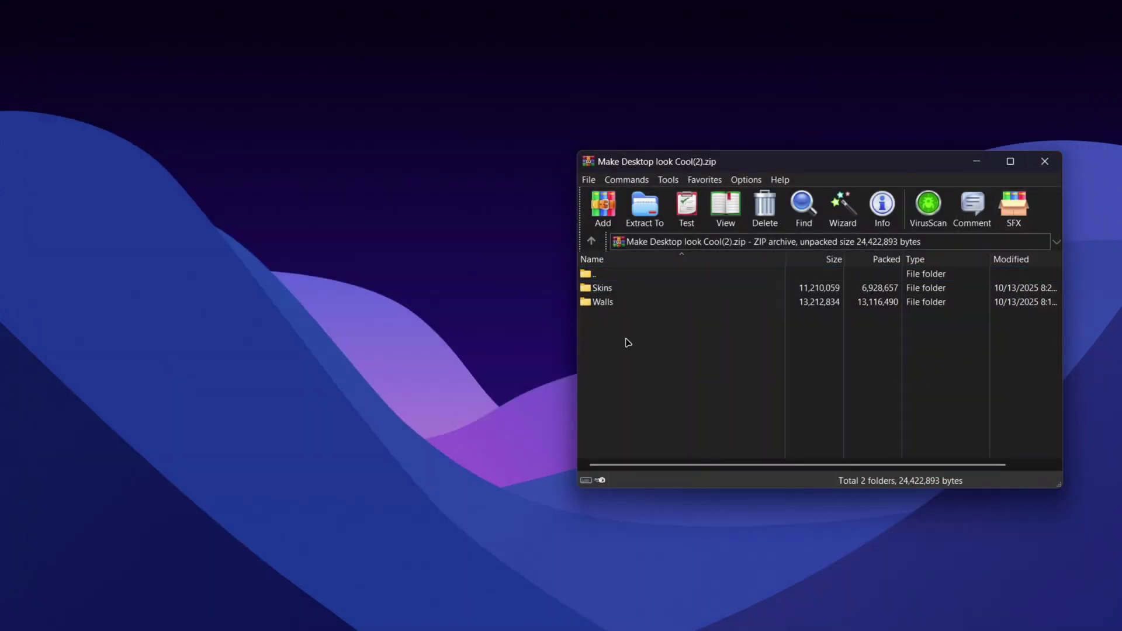
pyautogui.moveTo(623, 339); pyautogui.dragTo(591, 272)
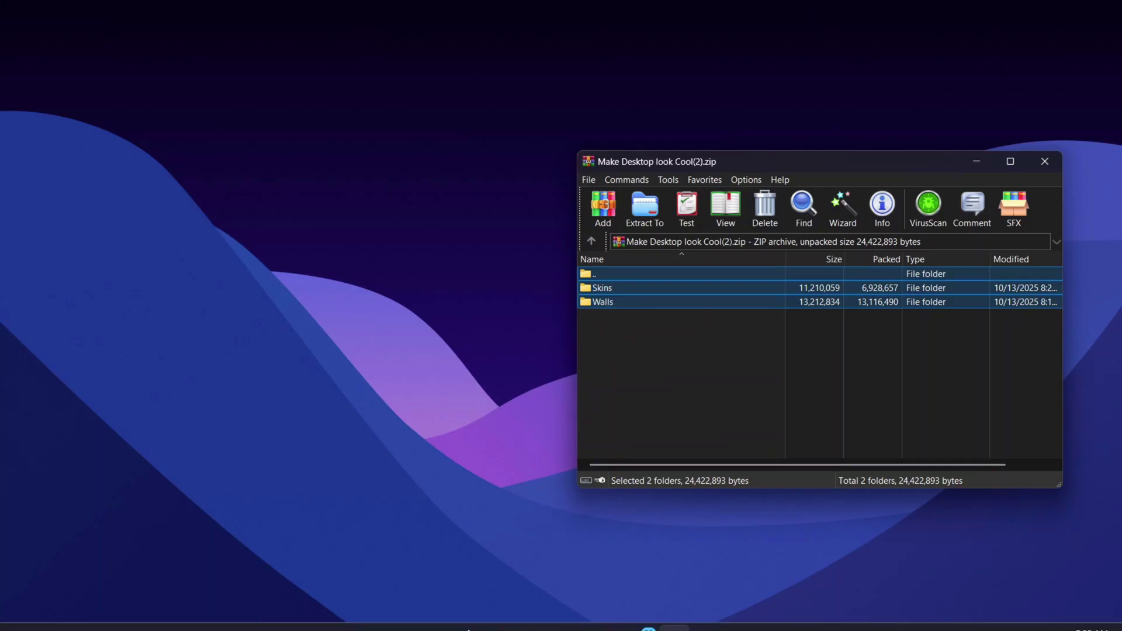
pyautogui.click(513, 621)
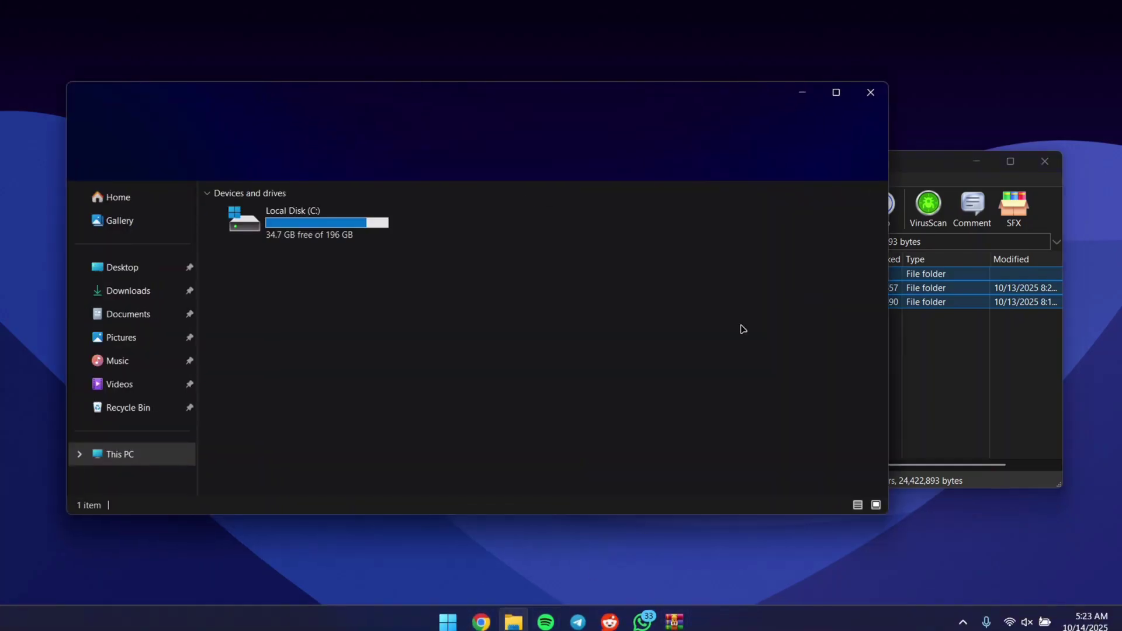
pyautogui.click(130, 316)
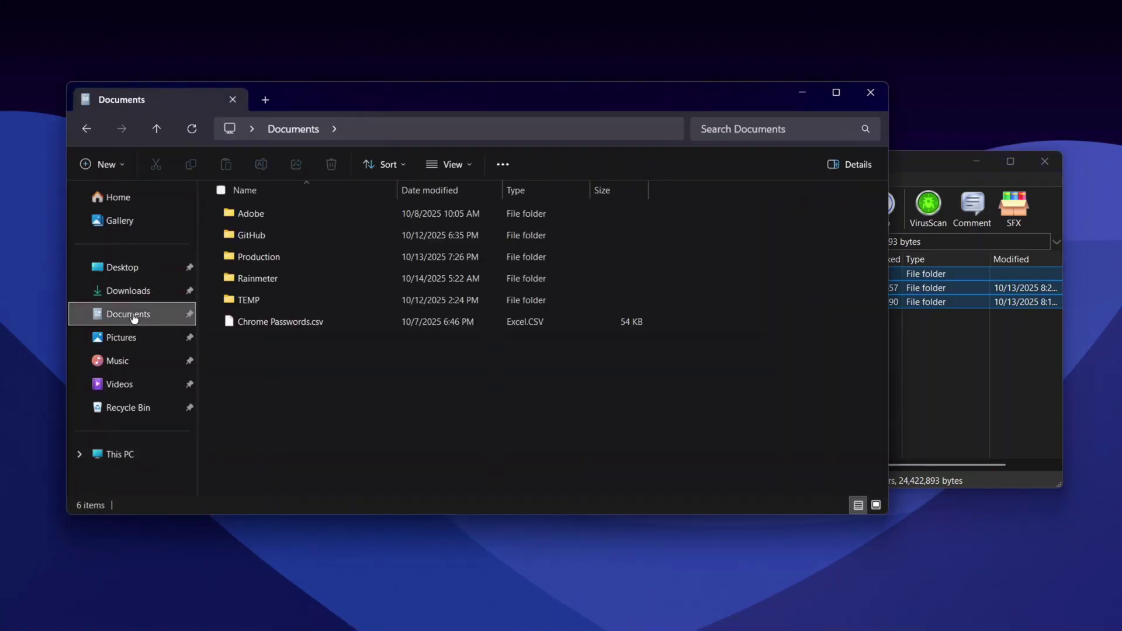
pyautogui.doubleClick(261, 279)
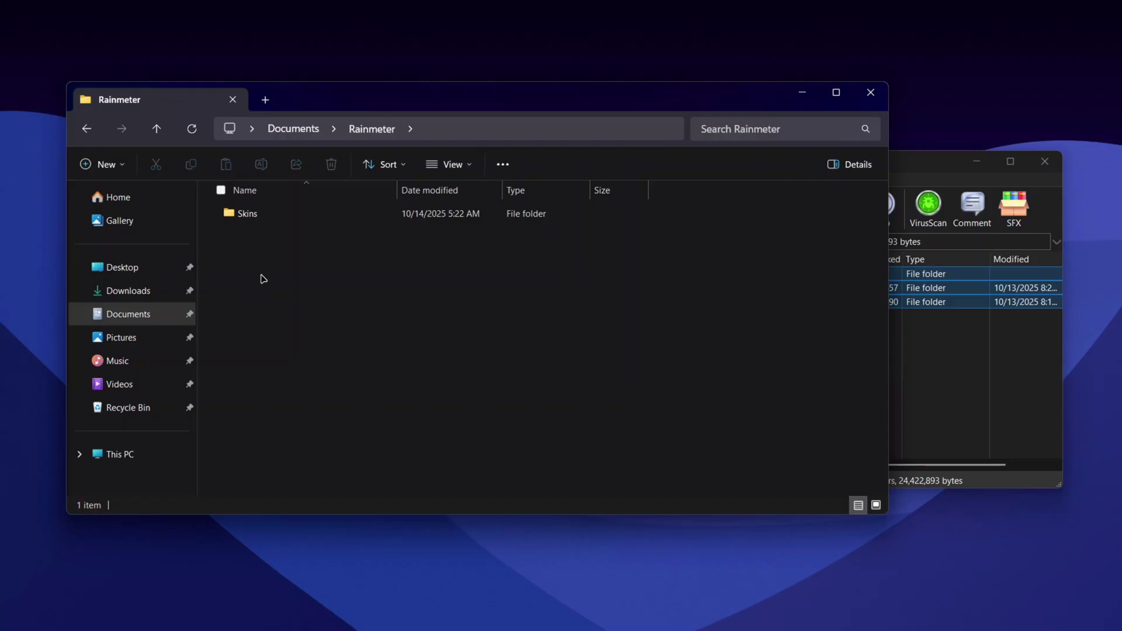
pyautogui.doubleClick(288, 217)
# - Drag Birds_gif, Clement, Inside Dream and Lano-Visualizer-master from the archive's Skins folder into it
pyautogui.click(939, 381)
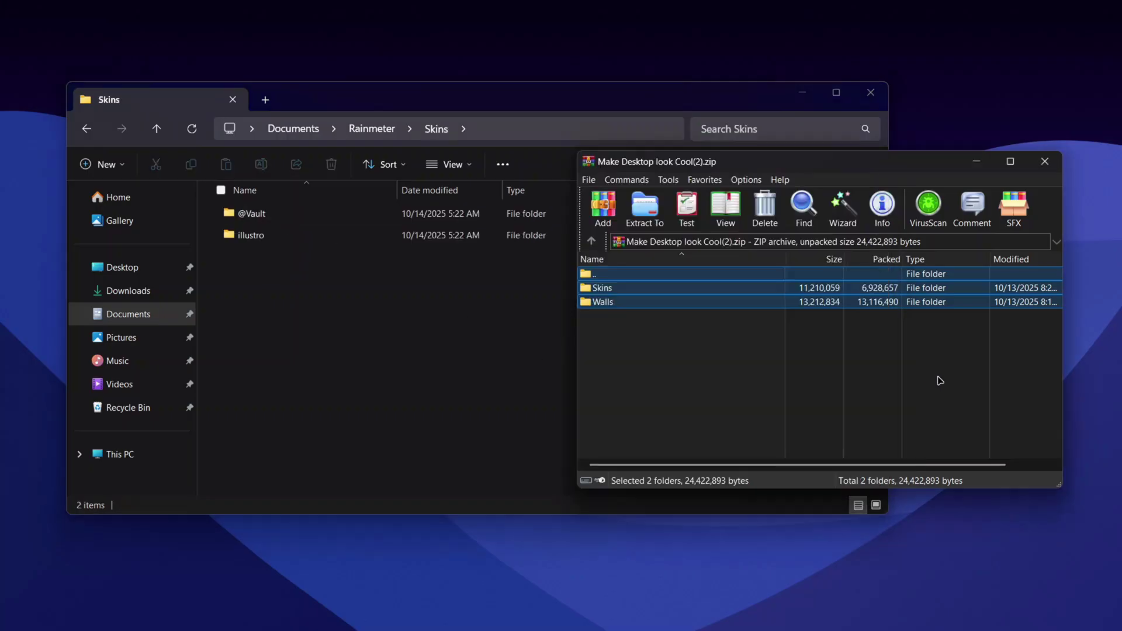
pyautogui.doubleClick(625, 289)
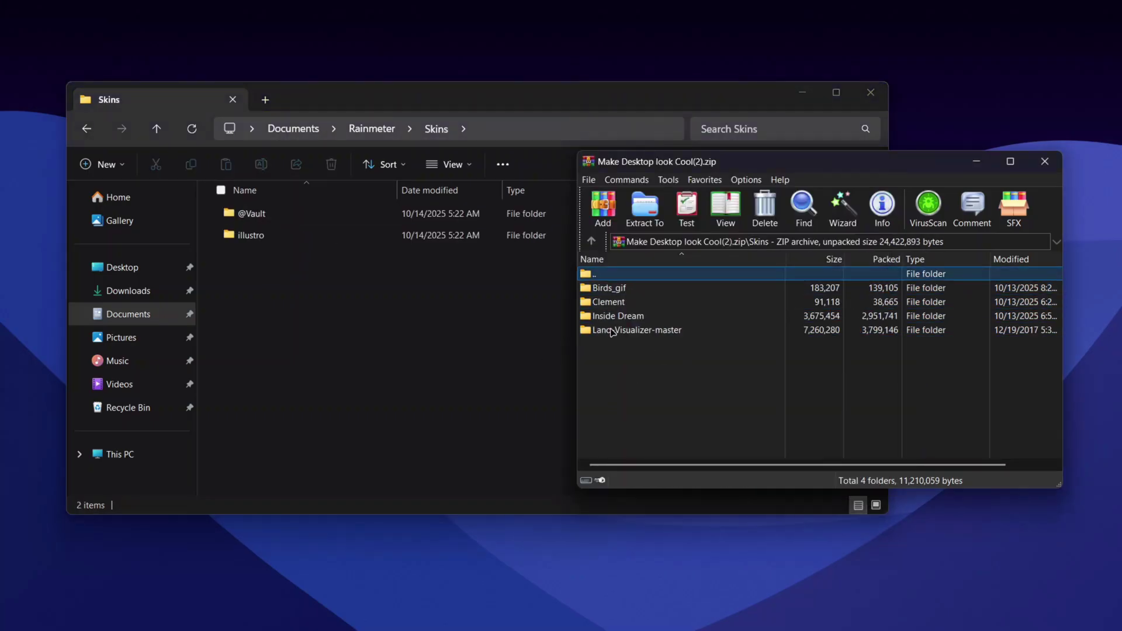
pyautogui.moveTo(620, 357); pyautogui.dragTo(543, 321)
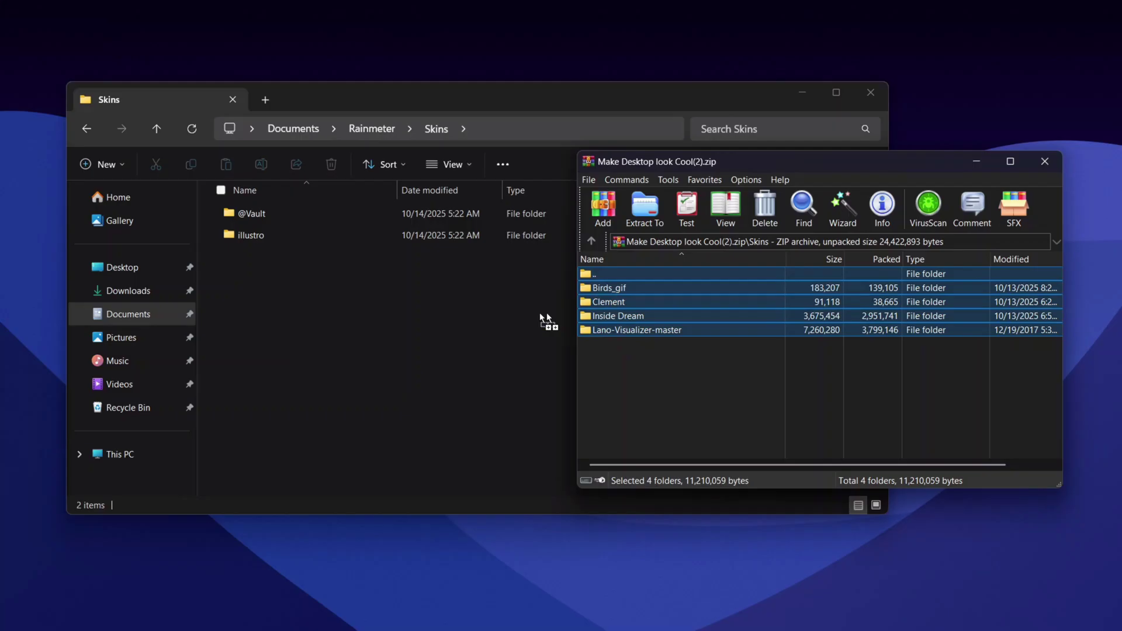
pyautogui.moveTo(368, 301); pyautogui.dragTo(368, 301)
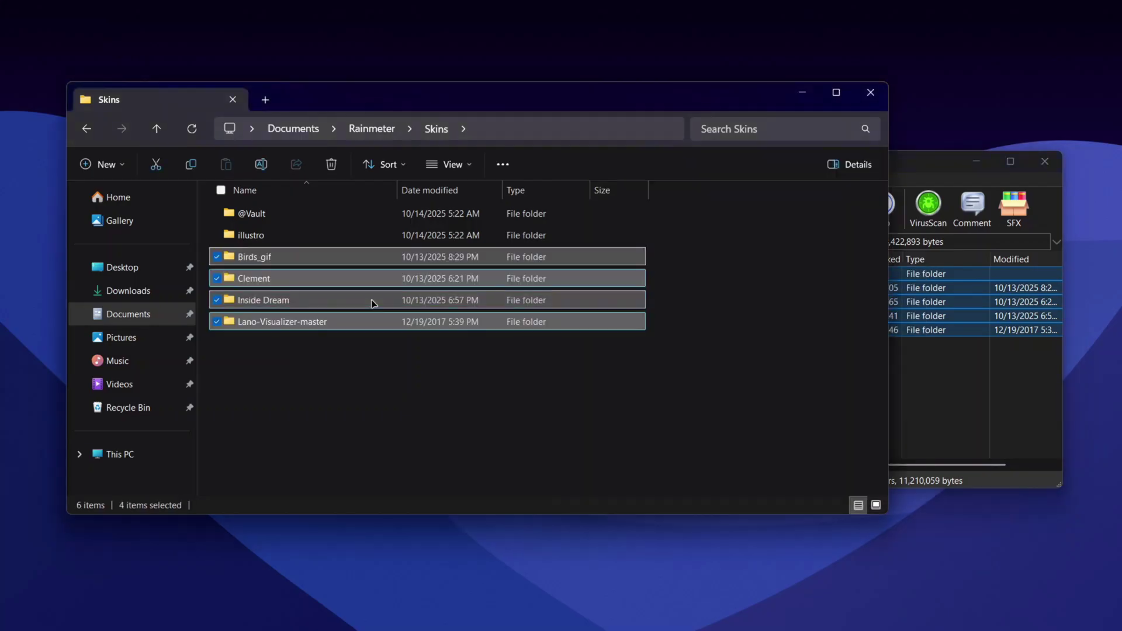
pyautogui.click(953, 440)
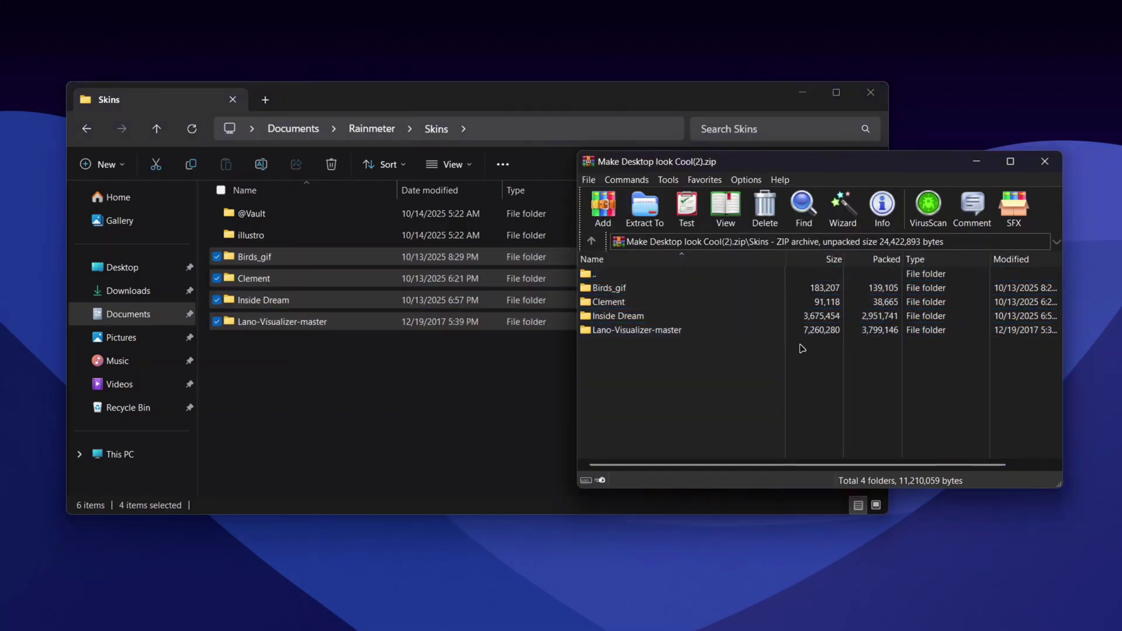
pyautogui.moveTo(584, 235); pyautogui.dragTo(1052, 240)
pyautogui.click(592, 240)
# - Copy the three JPGs from the archive's Walls folder into Pictures, then close WinRAR
pyautogui.click(602, 302)
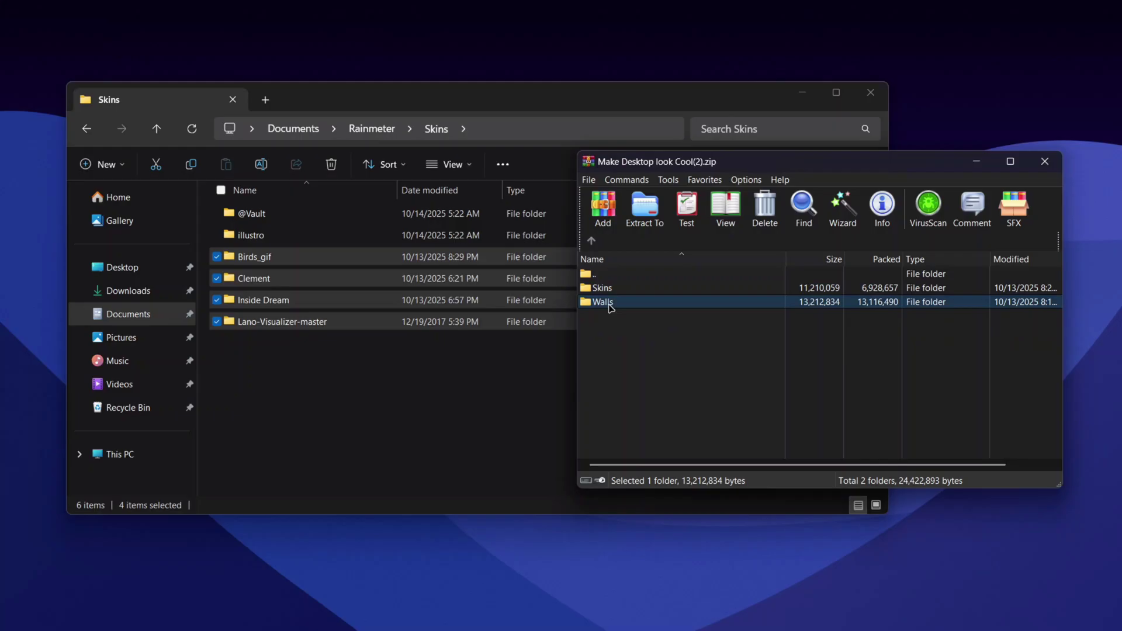
pyautogui.doubleClick(614, 306)
pyautogui.moveTo(632, 381); pyautogui.dragTo(649, 267)
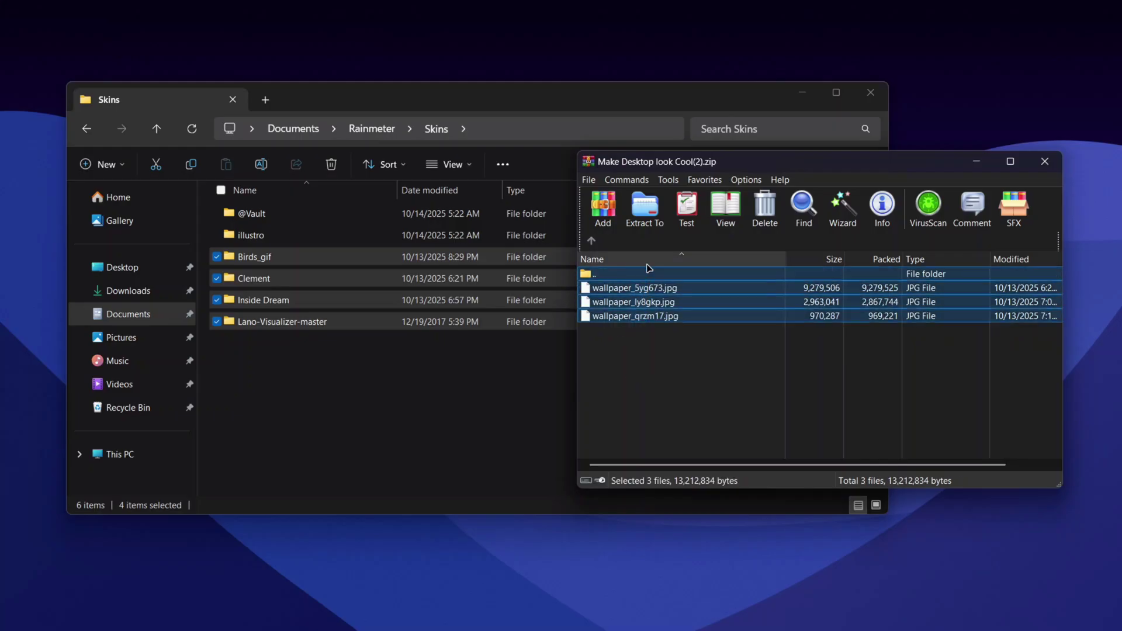
pyautogui.moveTo(676, 319); pyautogui.dragTo(124, 339)
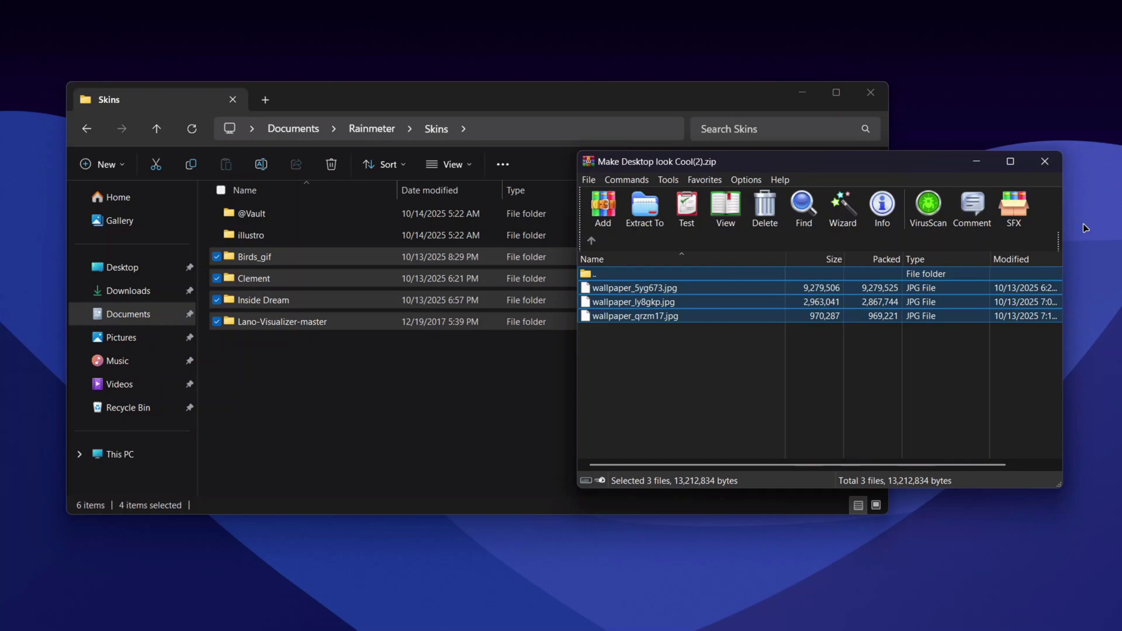
pyautogui.click(1058, 170)
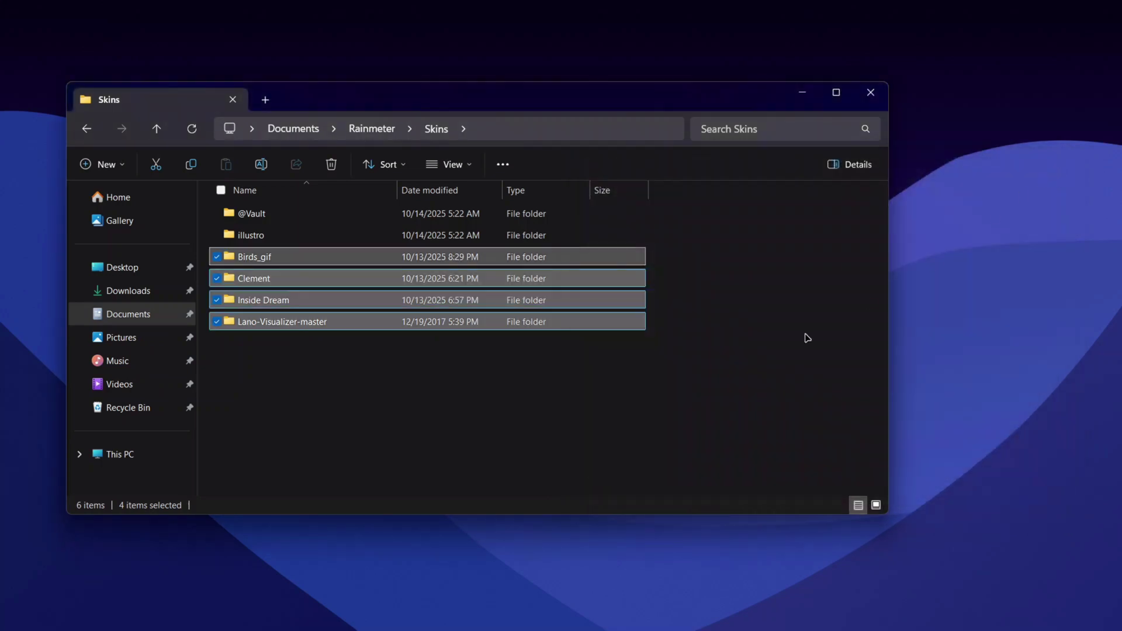
# - Set wallpaper_5yg673 from Pictures as the desktop background
pyautogui.click(119, 345)
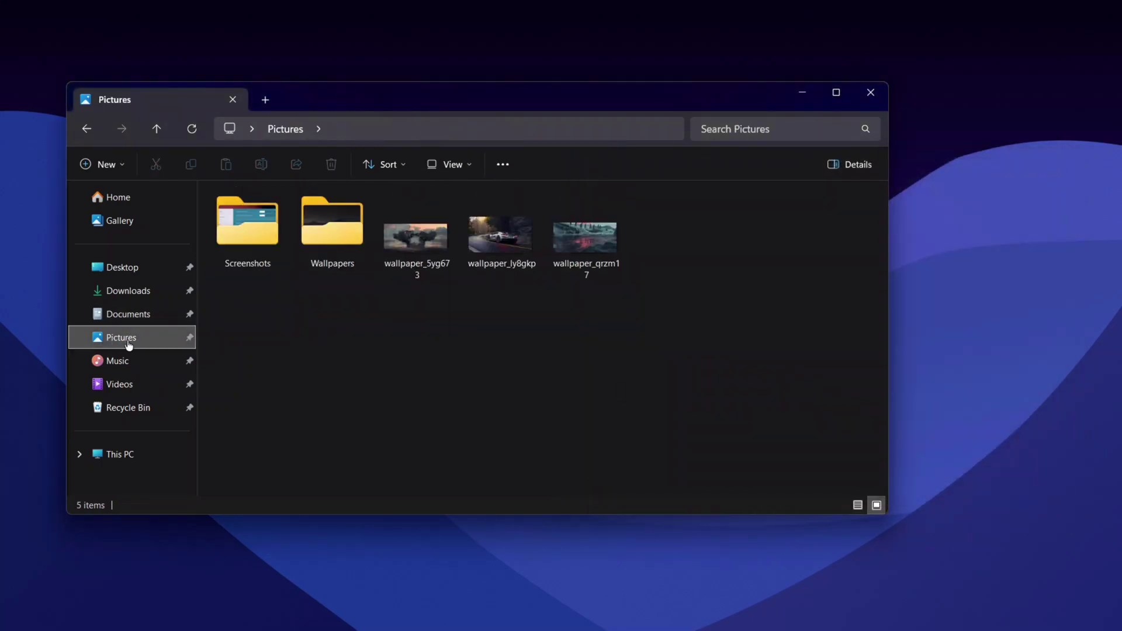
pyautogui.click(618, 256)
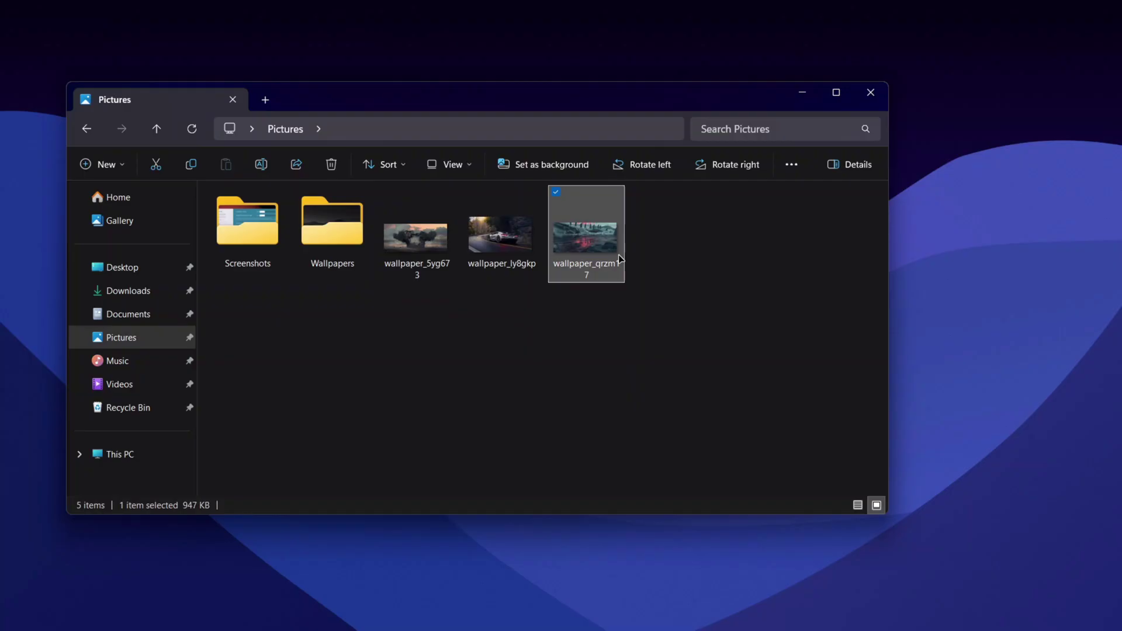
pyautogui.click(392, 251)
pyautogui.click(561, 173)
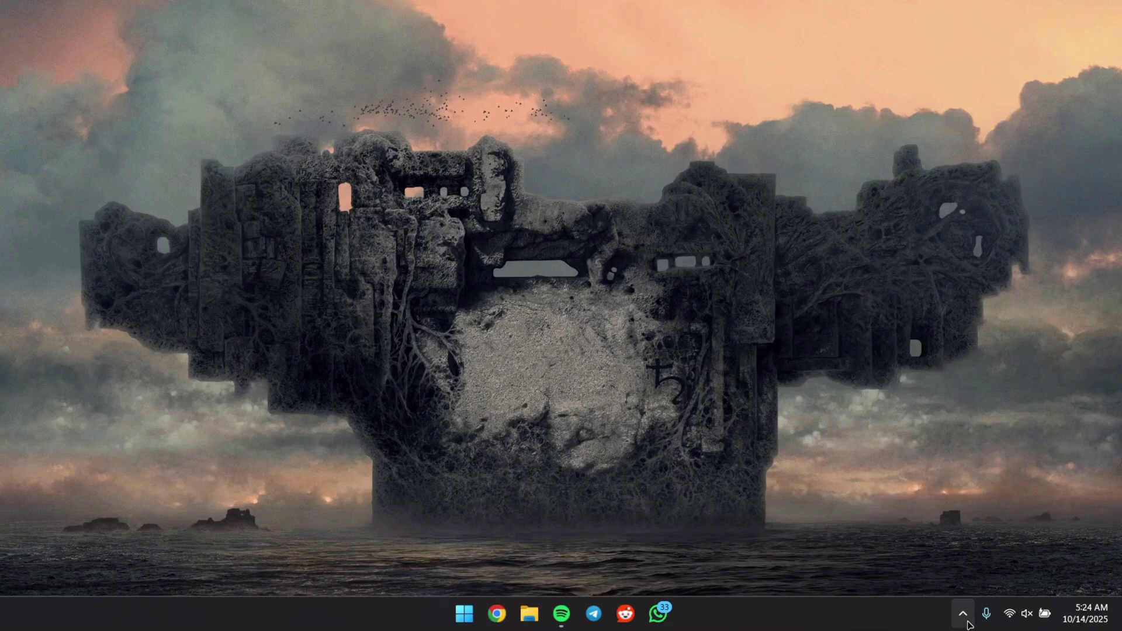
# - Open Manage Rainmeter from the tray and refresh its skin list
pyautogui.click(963, 614)
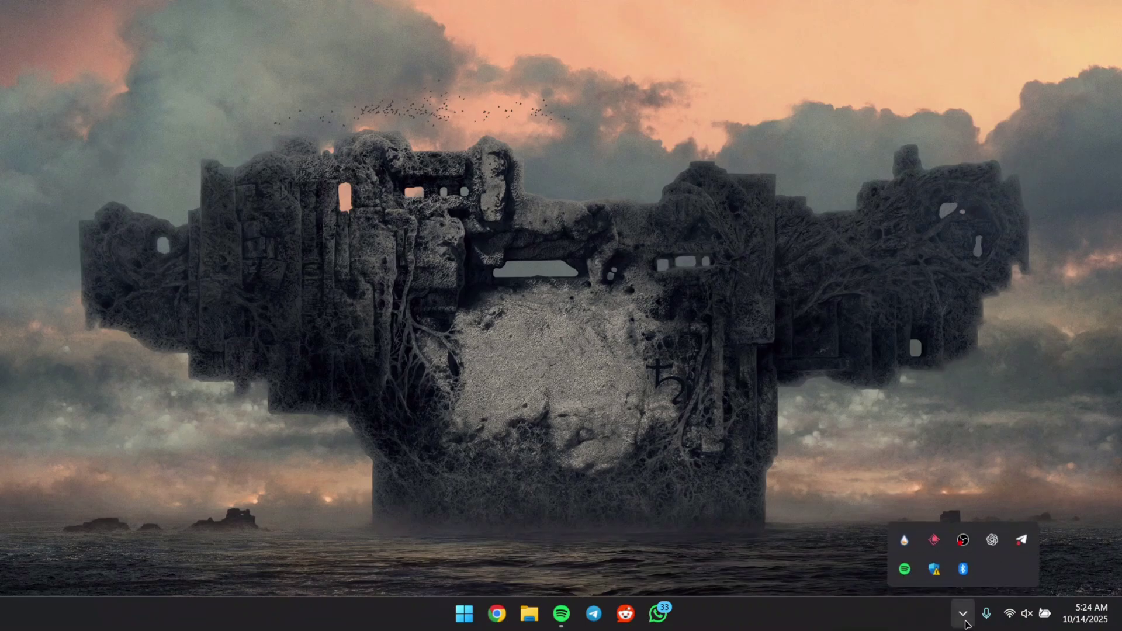
pyautogui.click(905, 541)
pyautogui.click(311, 501)
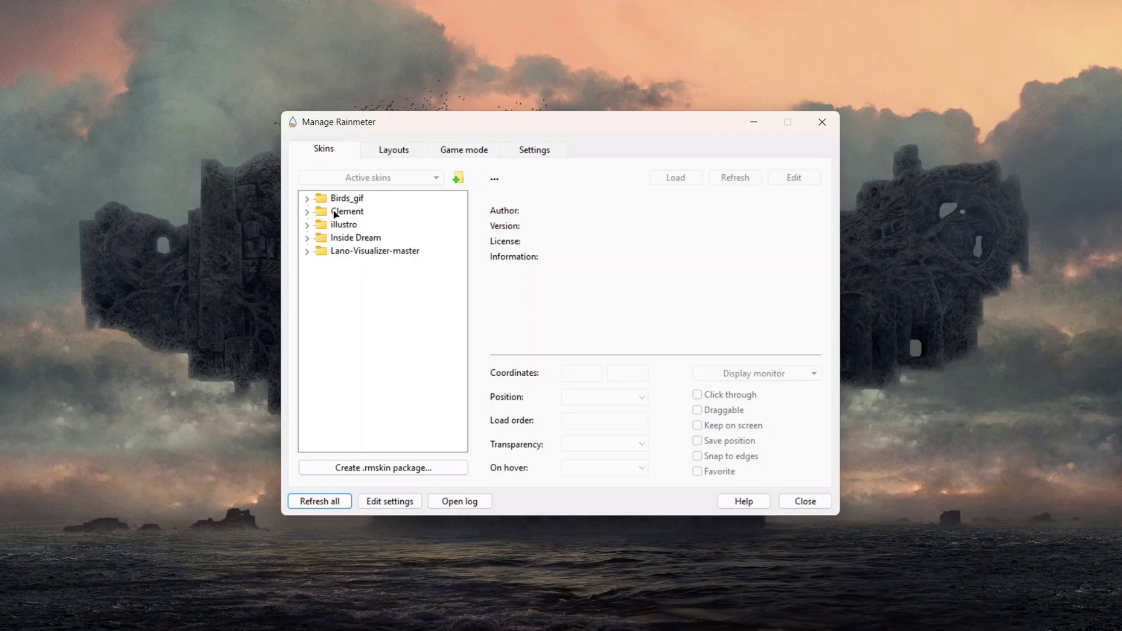
# - Load Birds_gif's disco.ini skin and set its coordinates to 1136, 30
pyautogui.click(307, 199)
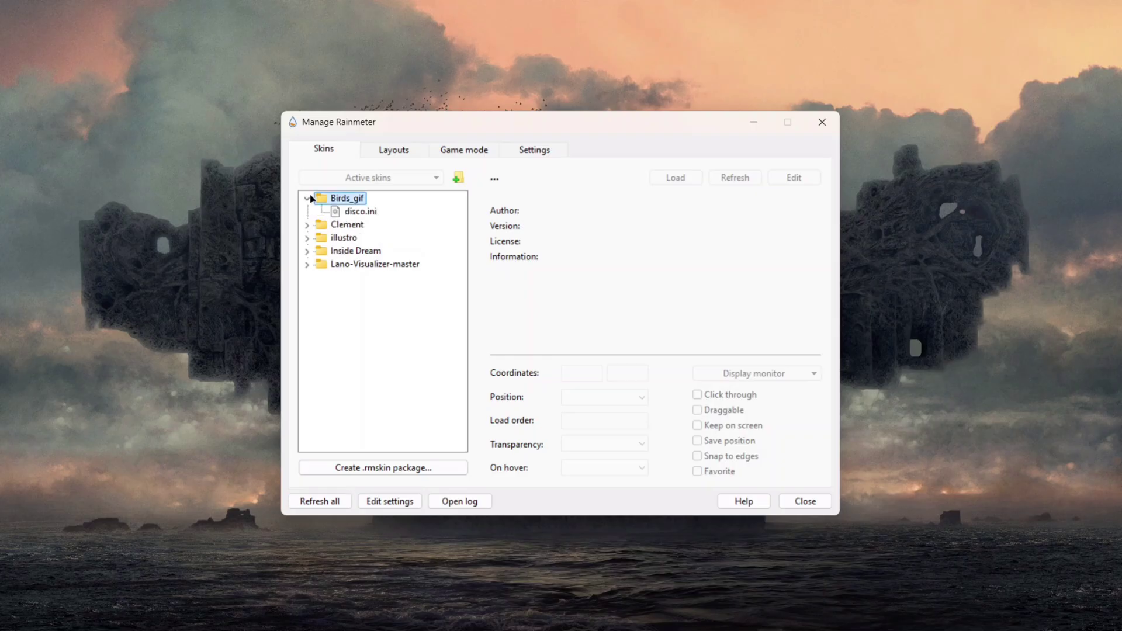
pyautogui.click(356, 213)
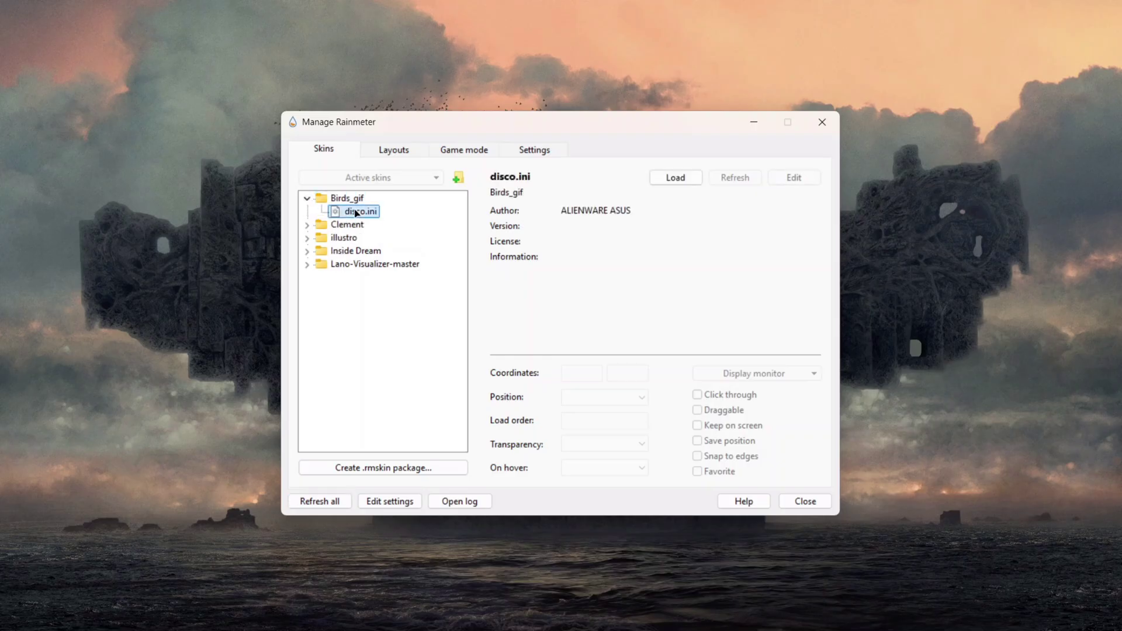
pyautogui.click(678, 177)
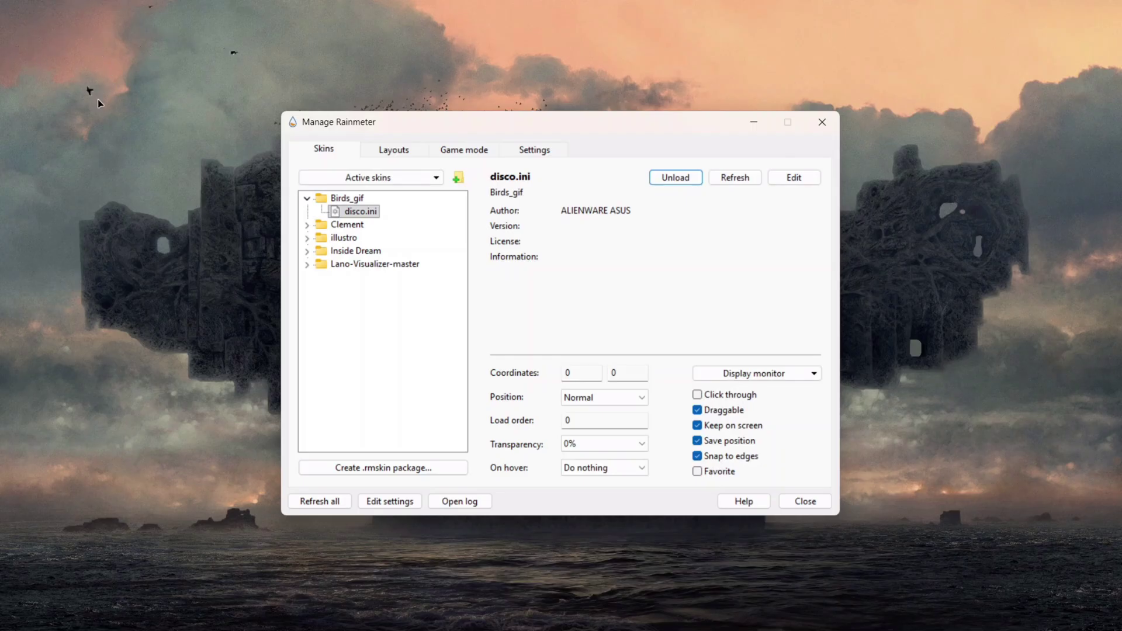
pyautogui.moveTo(573, 372); pyautogui.dragTo(565, 374)
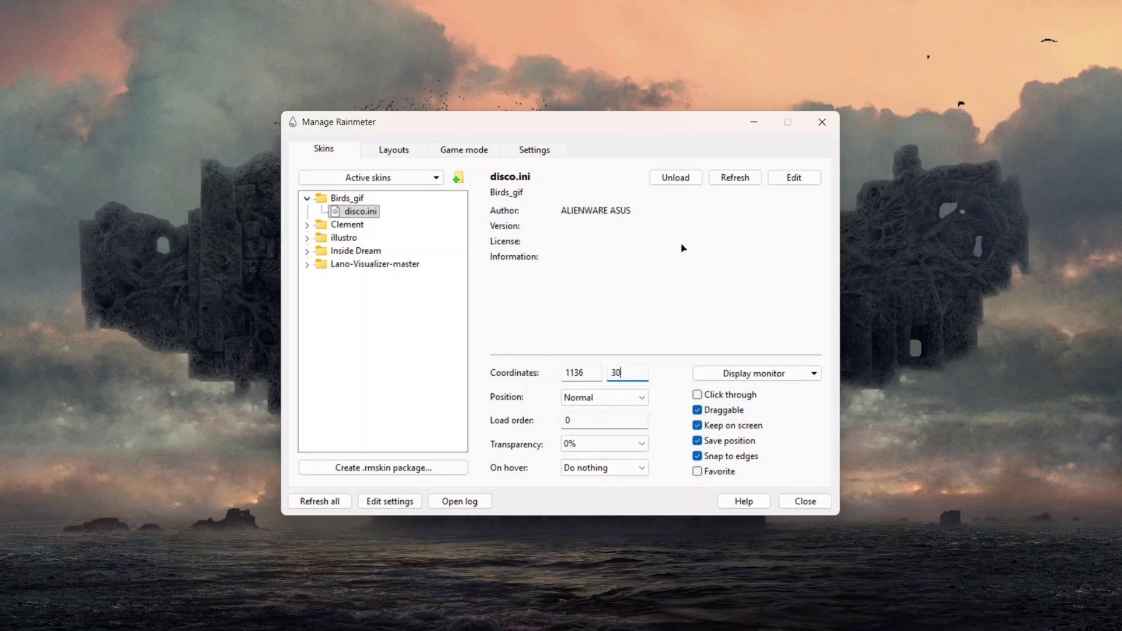
# - Load the Clement Date & Day 12-hour_1.ini clock skin
pyautogui.click(307, 226)
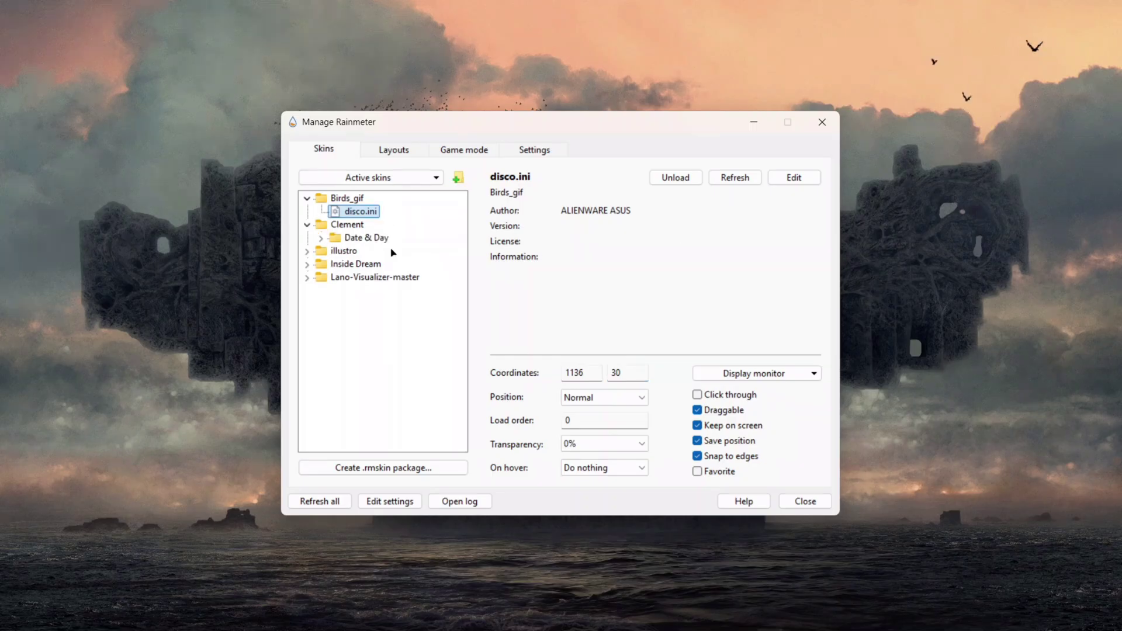
pyautogui.click(367, 238)
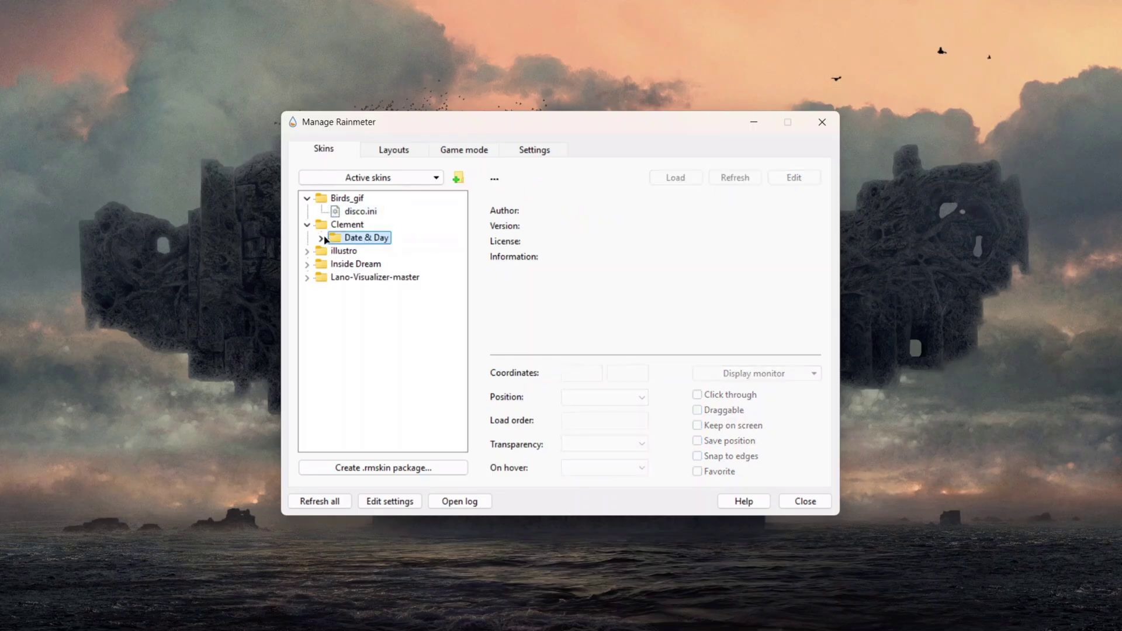
pyautogui.click(324, 238)
pyautogui.click(386, 251)
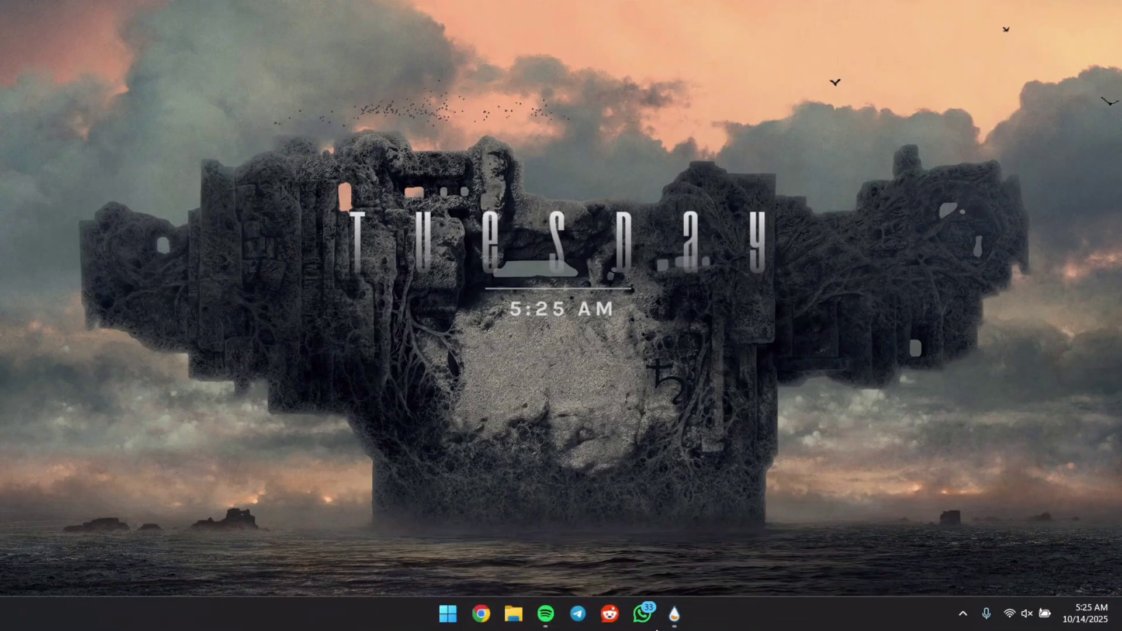
# - Load the Inside Dream Dock.ini icon dock from the skin manager
pyautogui.click(674, 614)
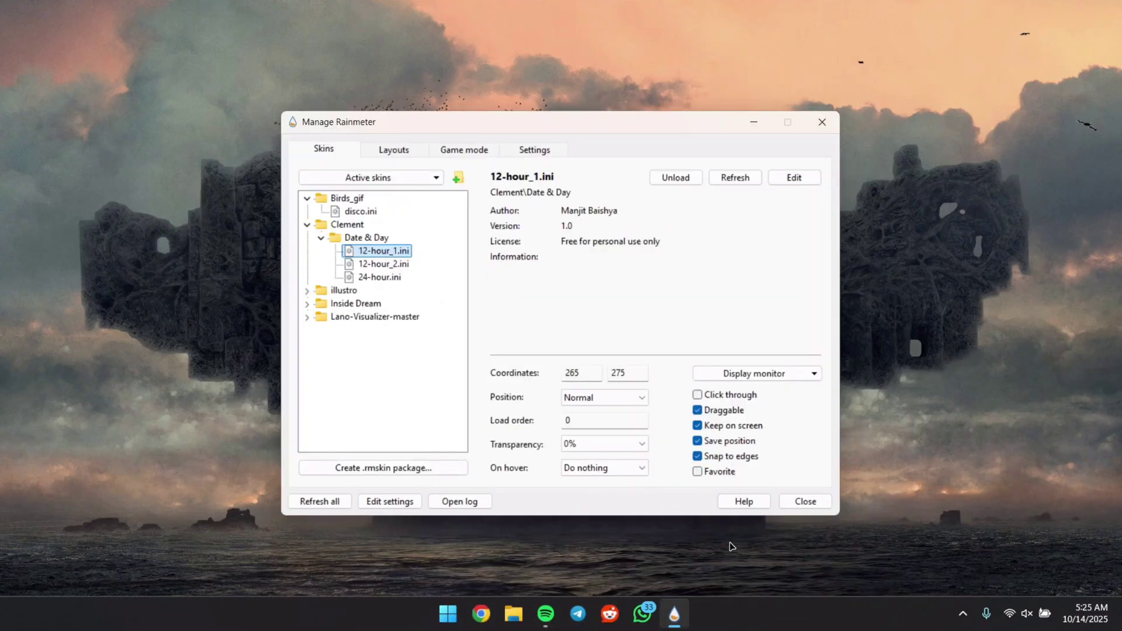
pyautogui.click(307, 303)
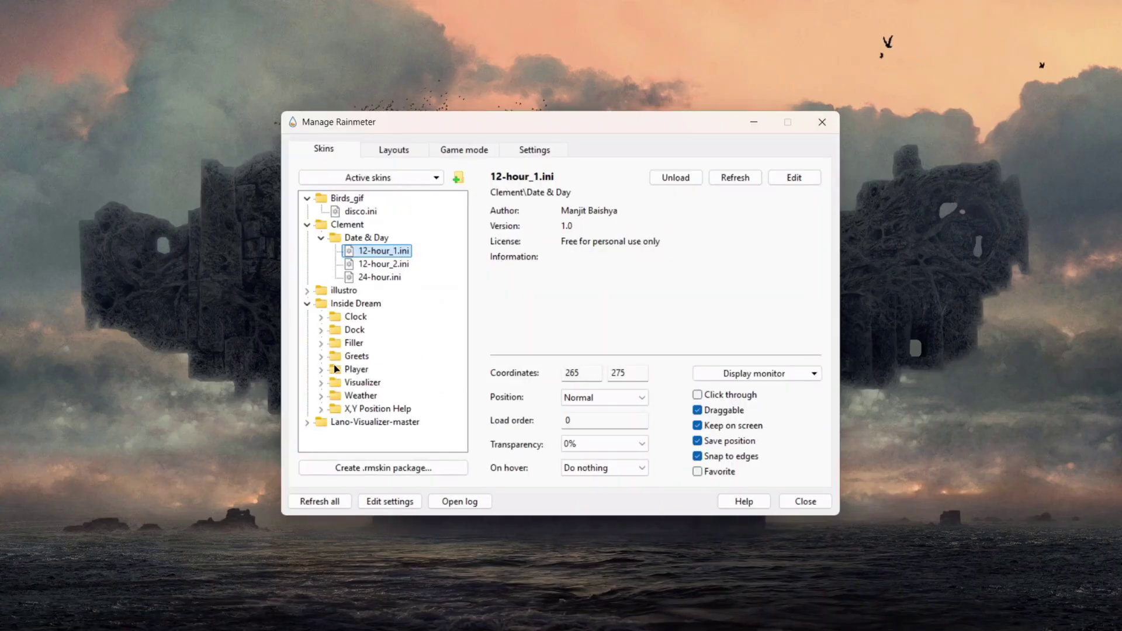
pyautogui.click(321, 330)
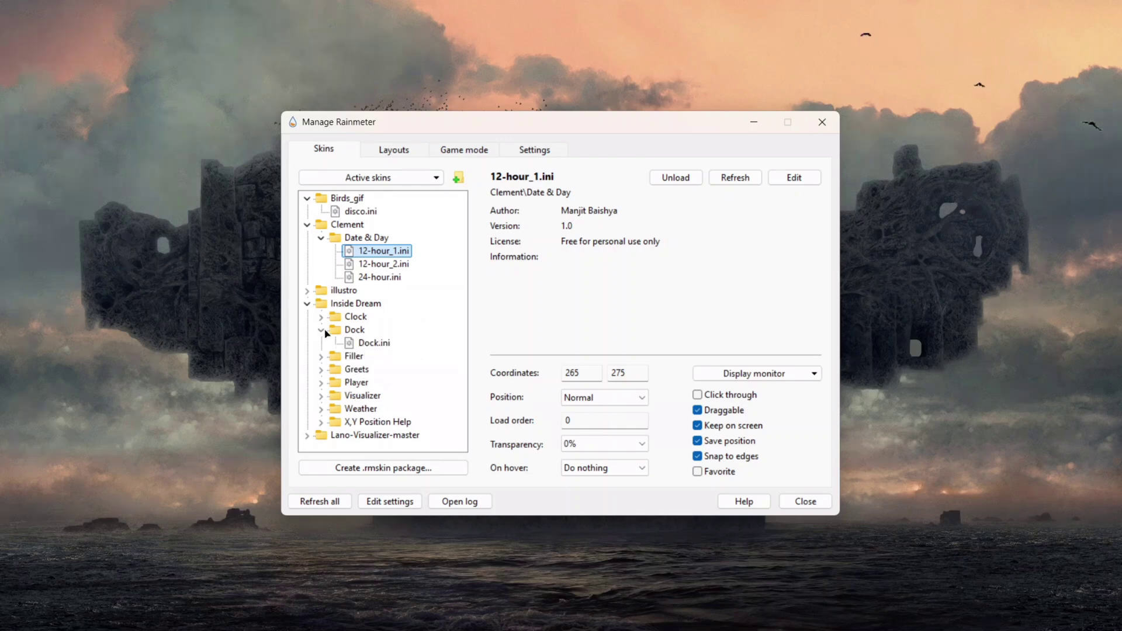
pyautogui.click(371, 343)
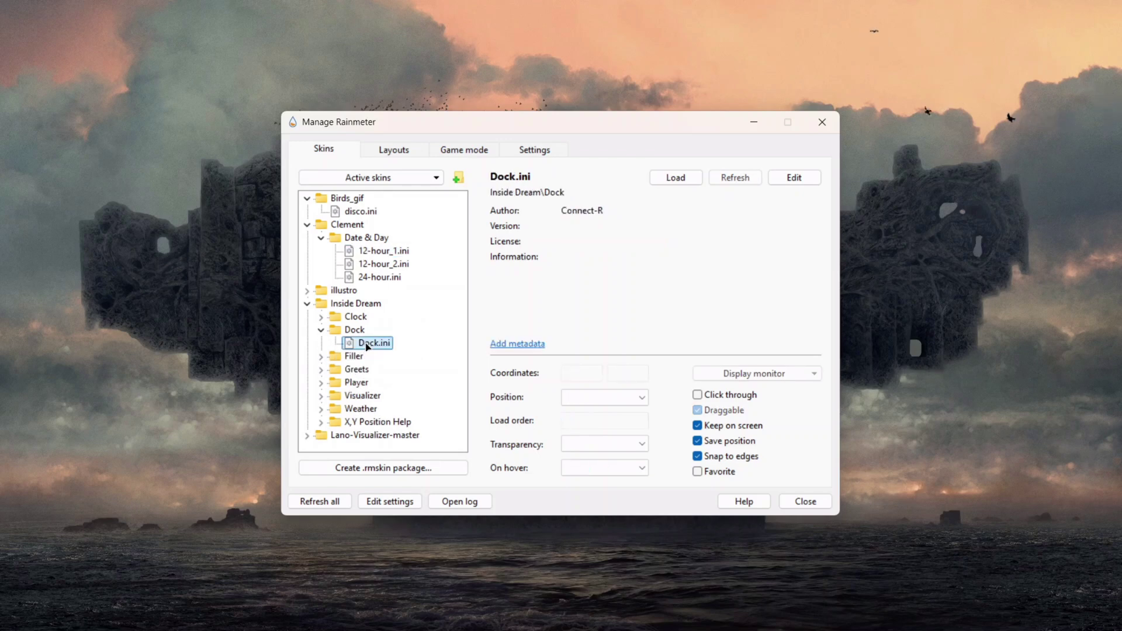
pyautogui.click(652, 180)
pyautogui.click(307, 436)
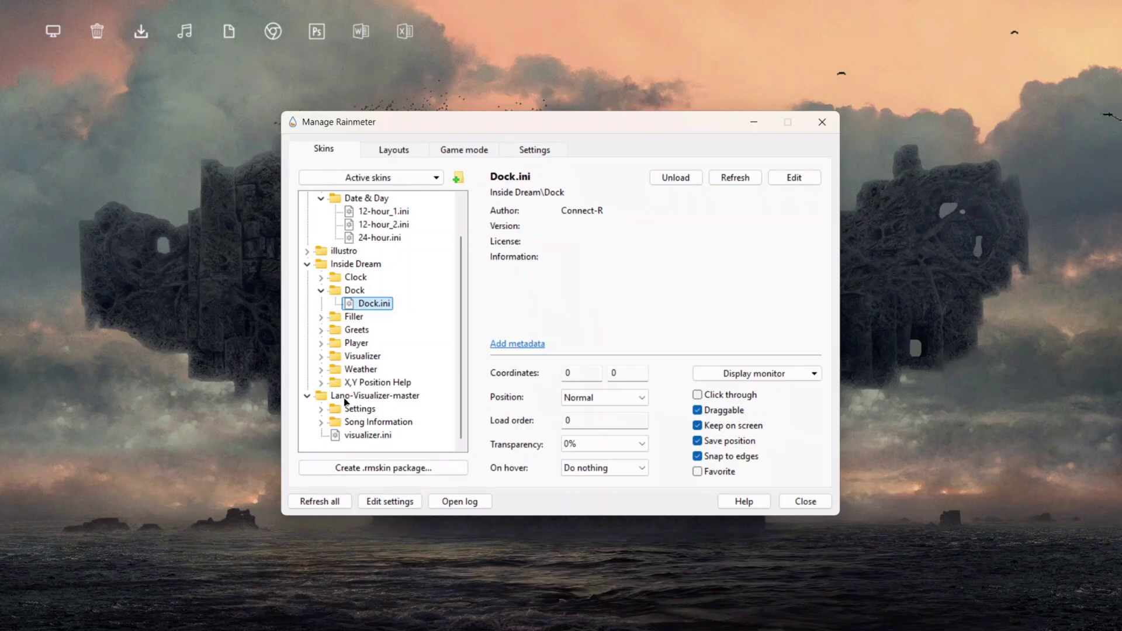
# - Load Lano-Visualizer-master's visualizer.ini and close the skin manager
pyautogui.click(368, 436)
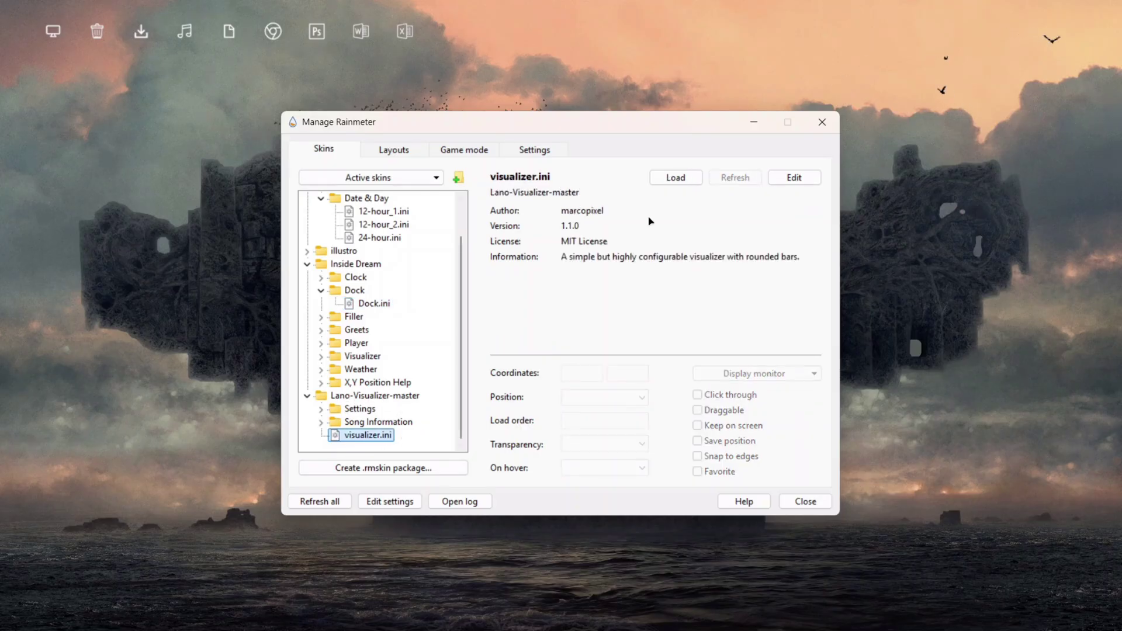
pyautogui.click(677, 176)
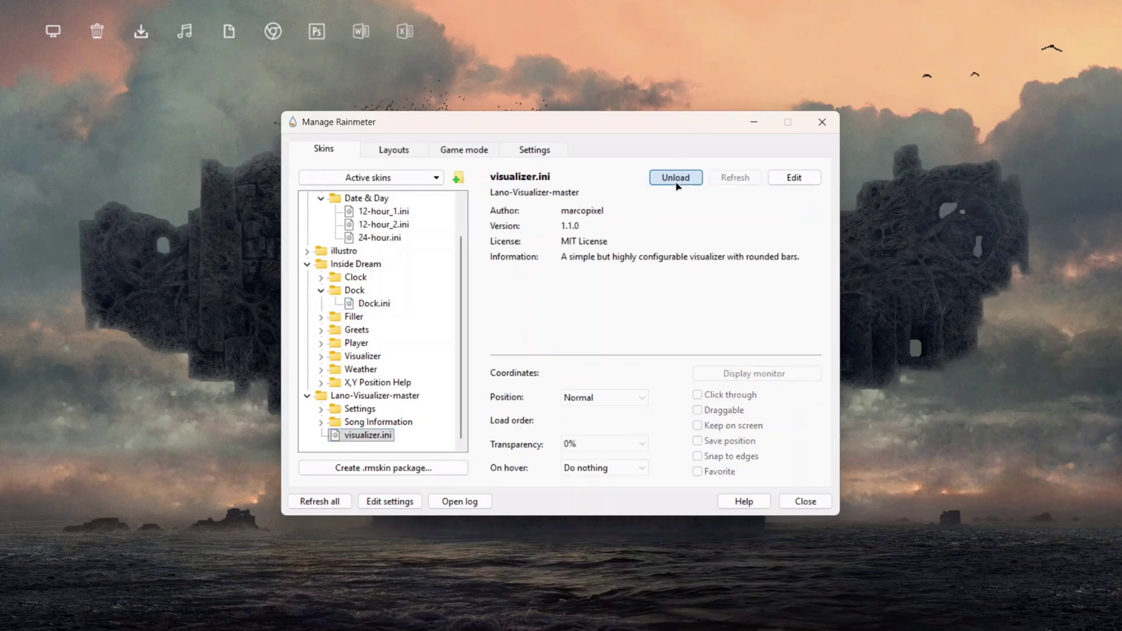
pyautogui.click(822, 122)
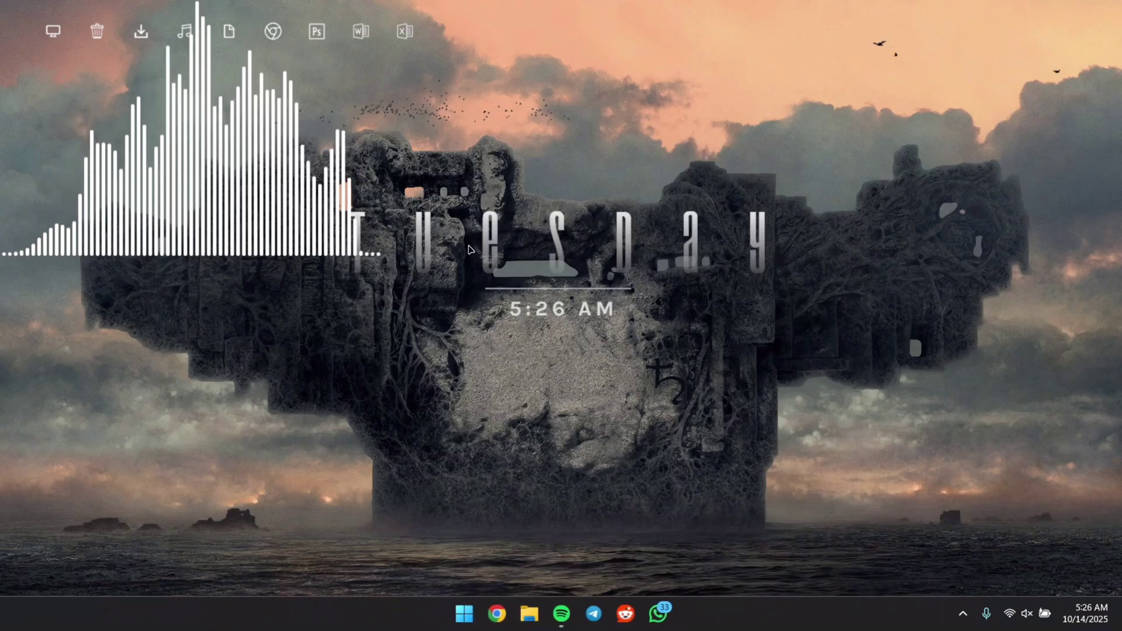
# - Drag the visualizer to the bottom centre and the icon dock just beneath it
pyautogui.moveTo(253, 156); pyautogui.dragTo(627, 450)
pyautogui.moveTo(561, 614)
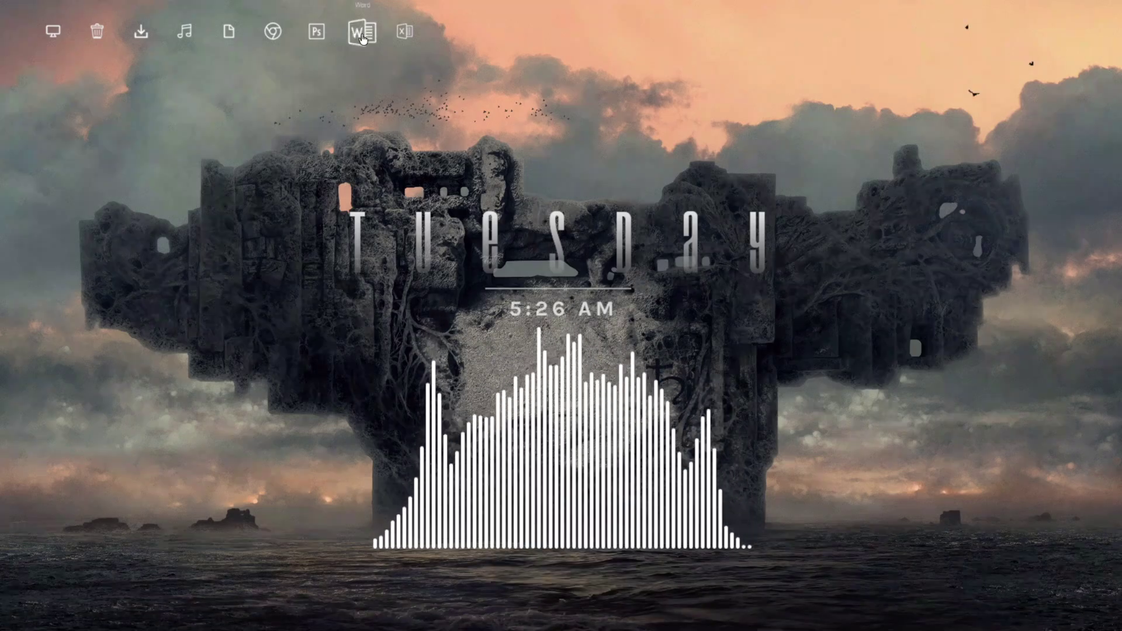
pyautogui.moveTo(363, 40); pyautogui.dragTo(704, 596)
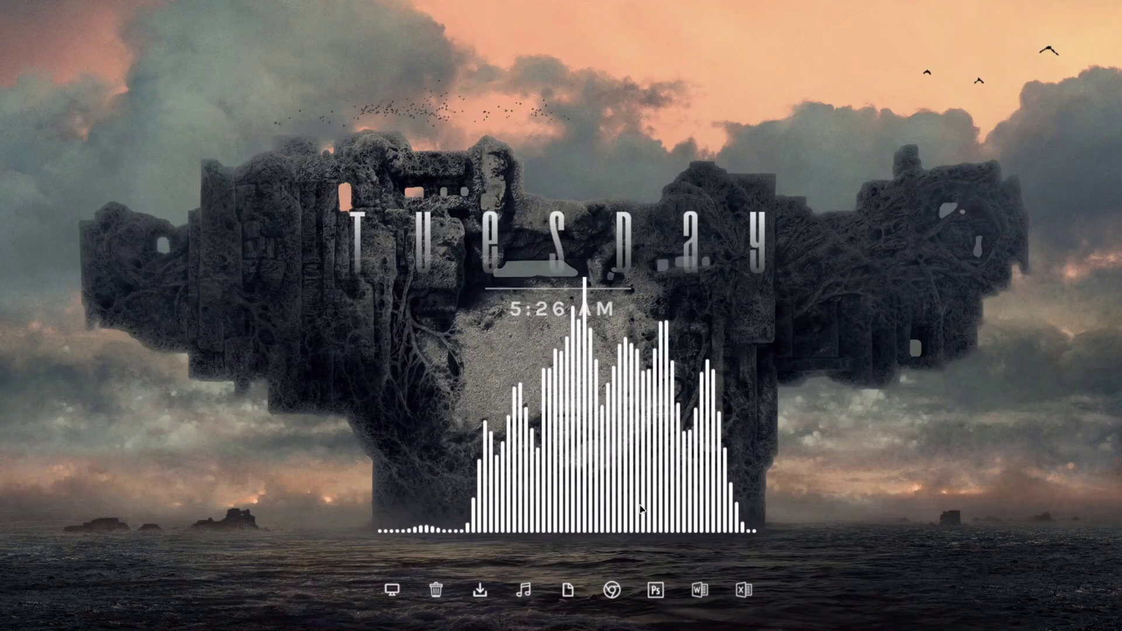
# - Bring up the Lano visualizer's general.ini settings panel and move it into view
pyautogui.rightClick(586, 472)
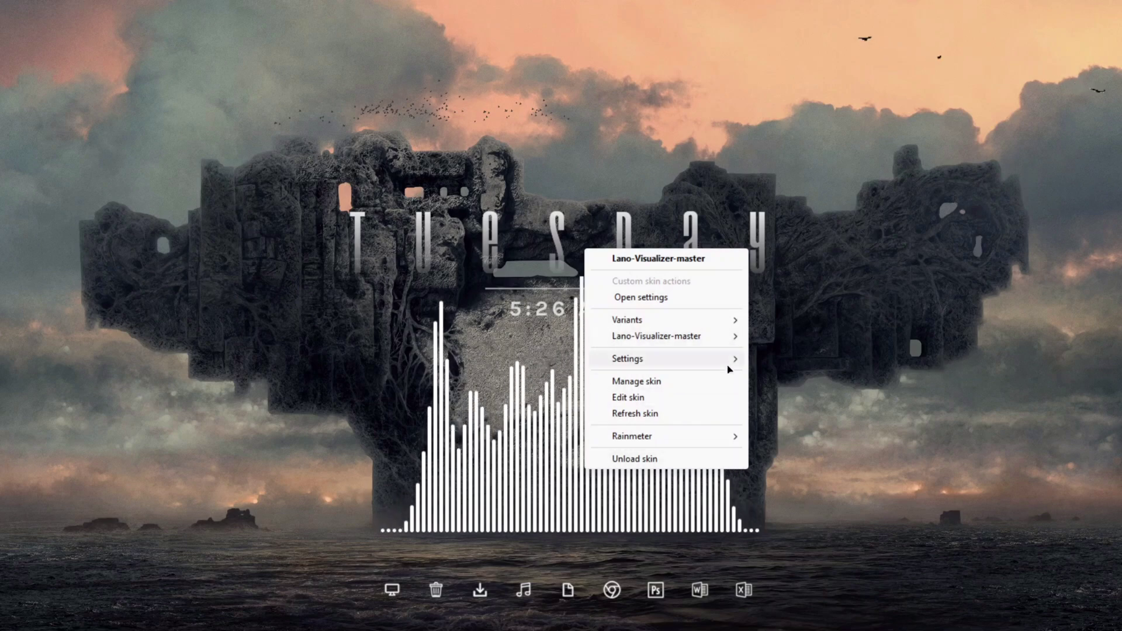
pyautogui.moveTo(706, 335)
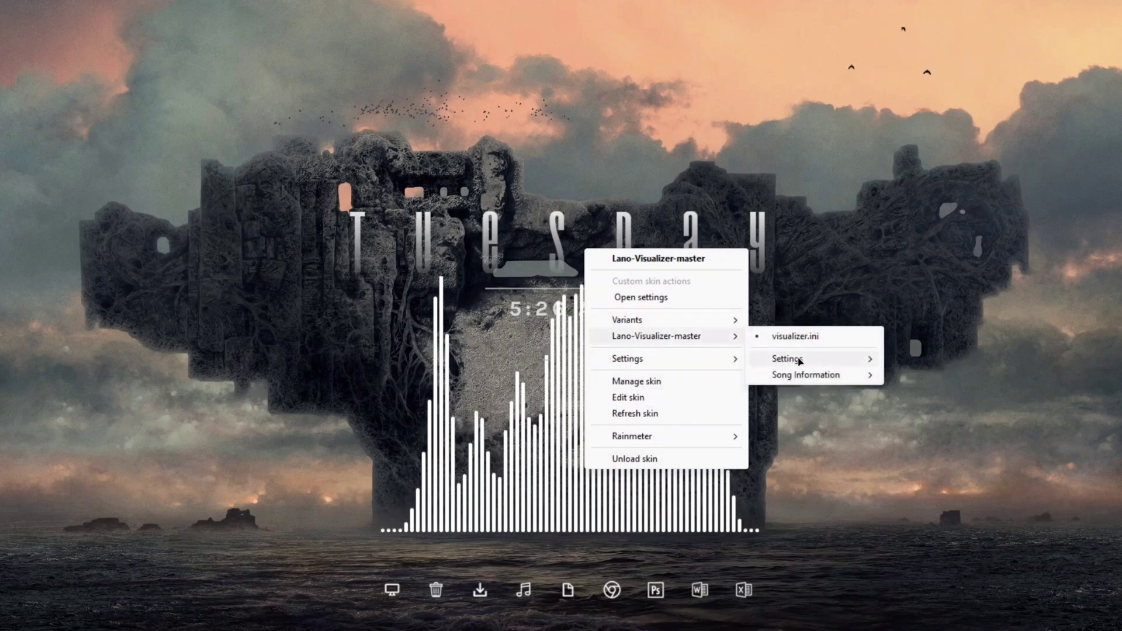
pyautogui.moveTo(800, 360)
pyautogui.click(960, 359)
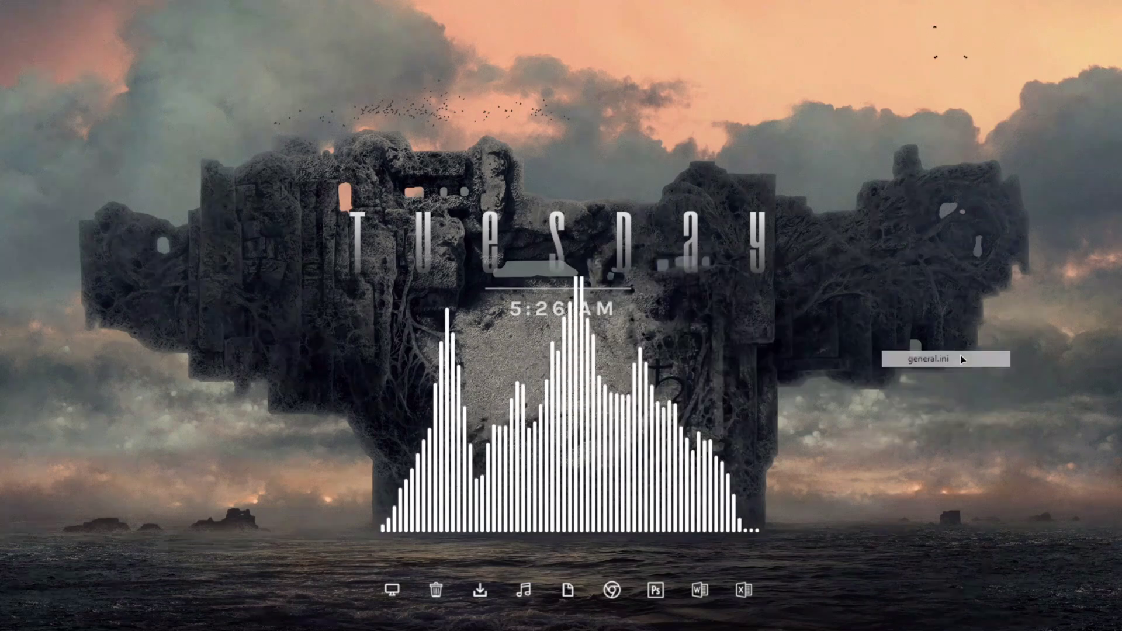
pyautogui.moveTo(177, 26); pyautogui.dragTo(200, 80)
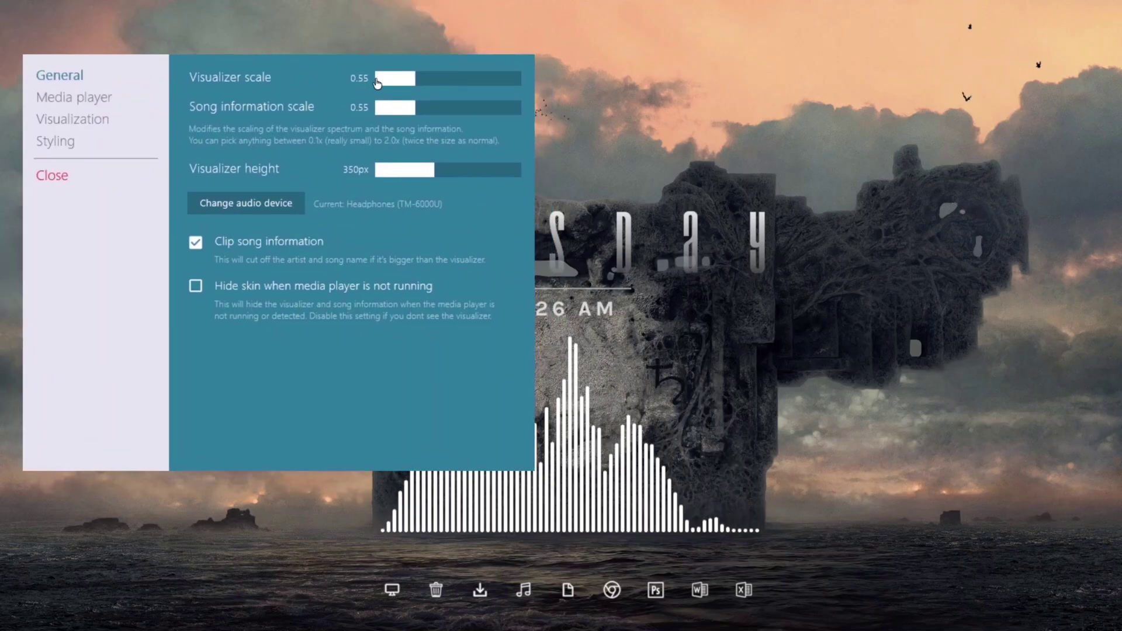
# - Set Visualization smoothing to 5, bar width to 8px and sensitivity to 28, then close the panel
pyautogui.click(50, 121)
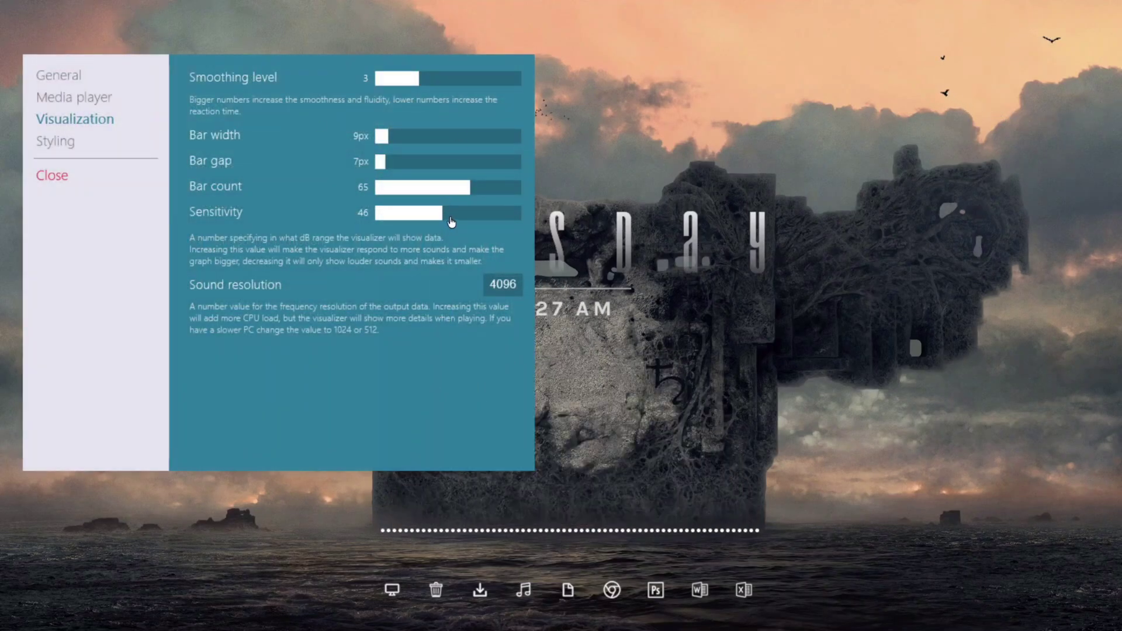
pyautogui.scroll(-7, 451, 220)
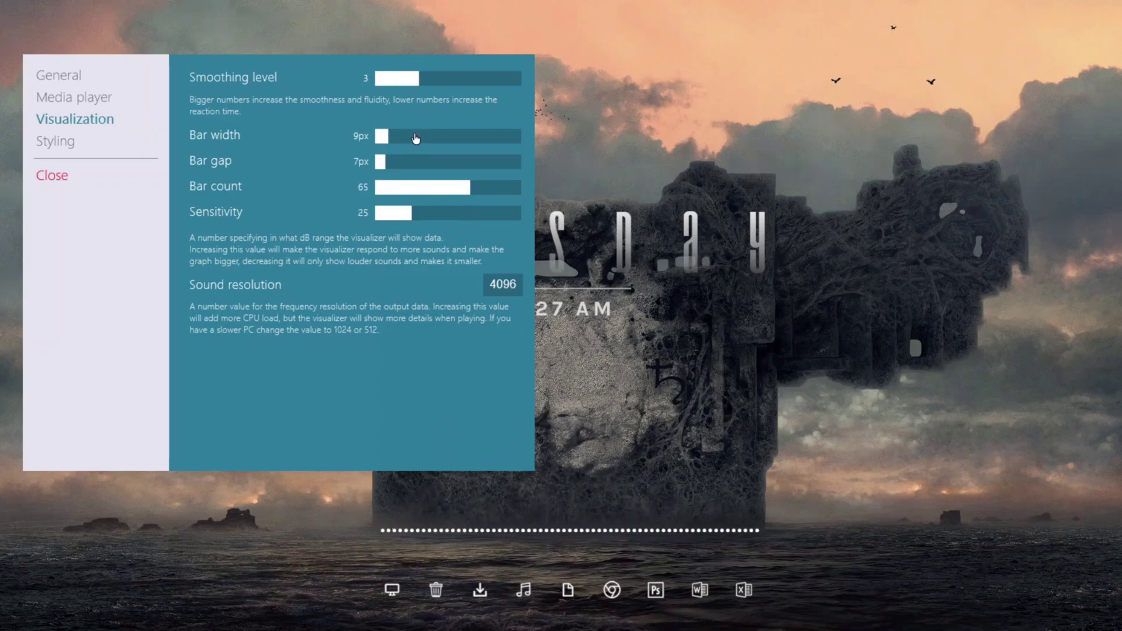
pyautogui.scroll(2, 416, 138)
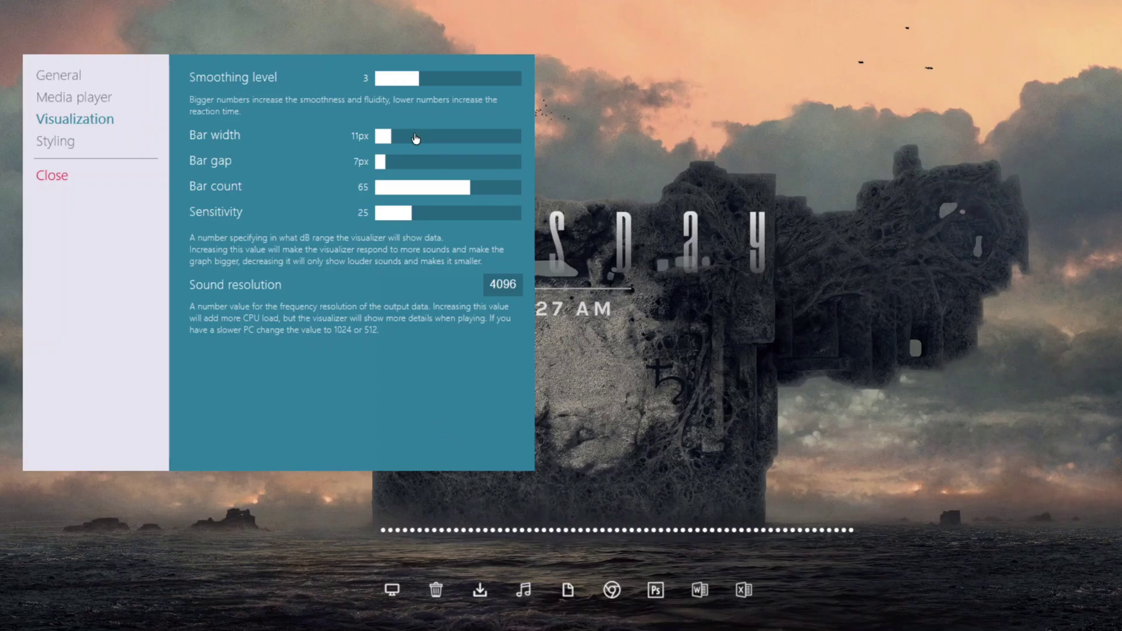
pyautogui.scroll(-1, 415, 138)
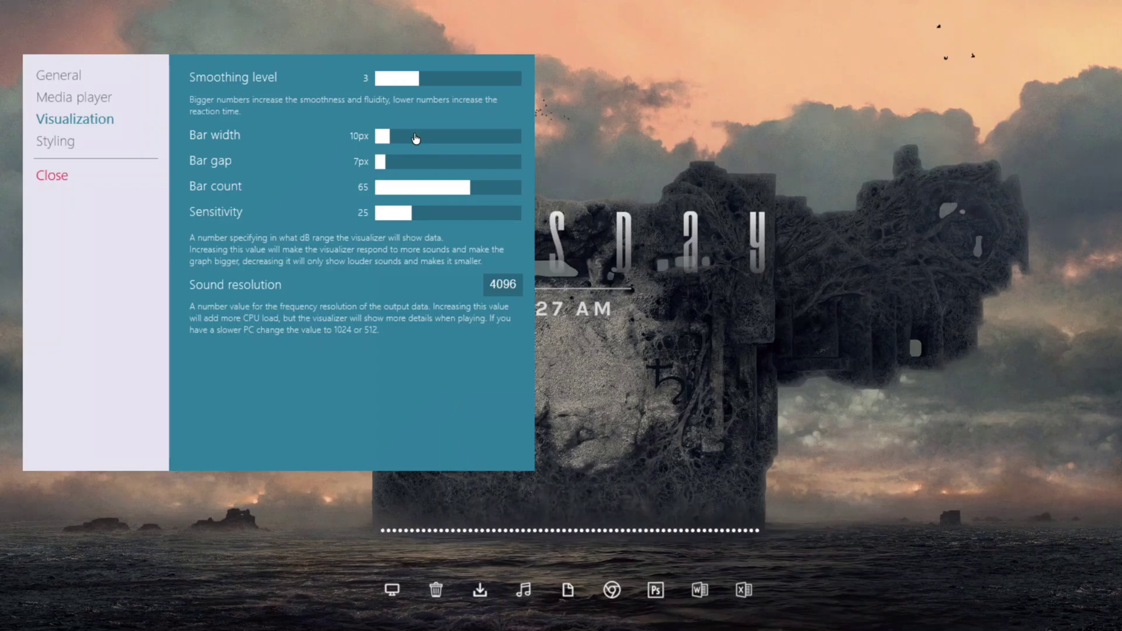
pyautogui.scroll(2, 421, 78)
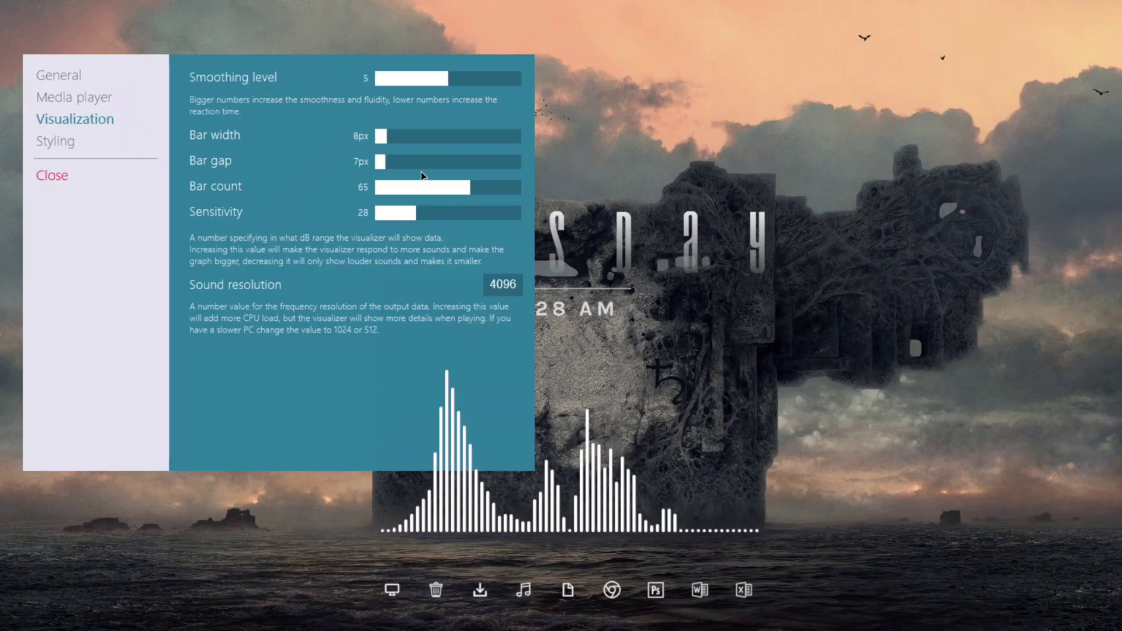
pyautogui.scroll(2, 409, 138)
pyautogui.scroll(3, 440, 220)
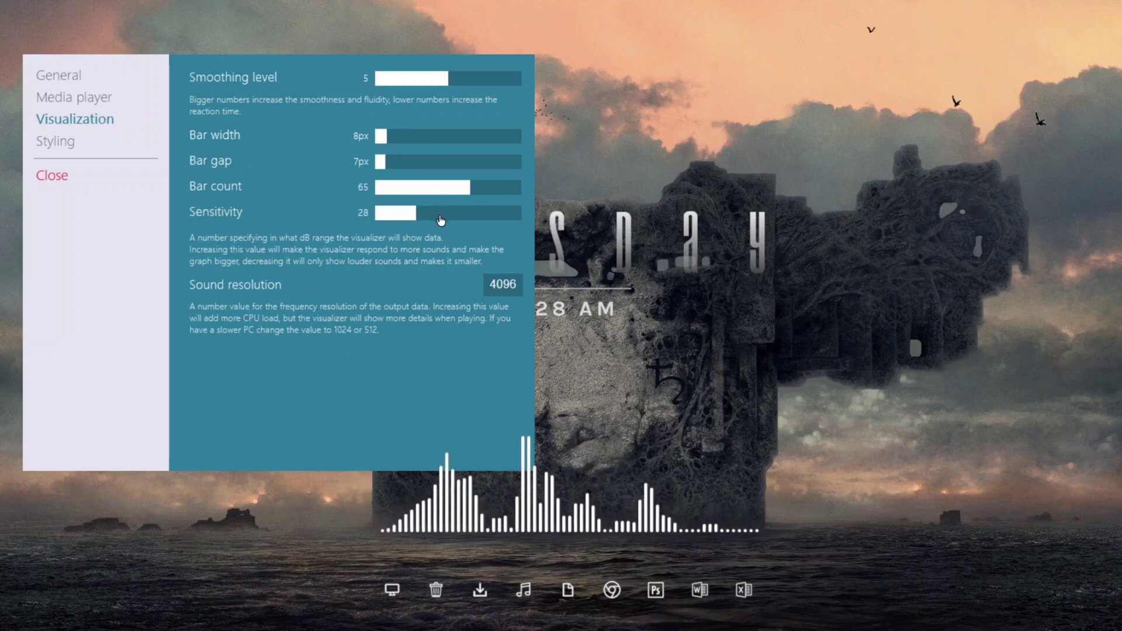
pyautogui.click(59, 175)
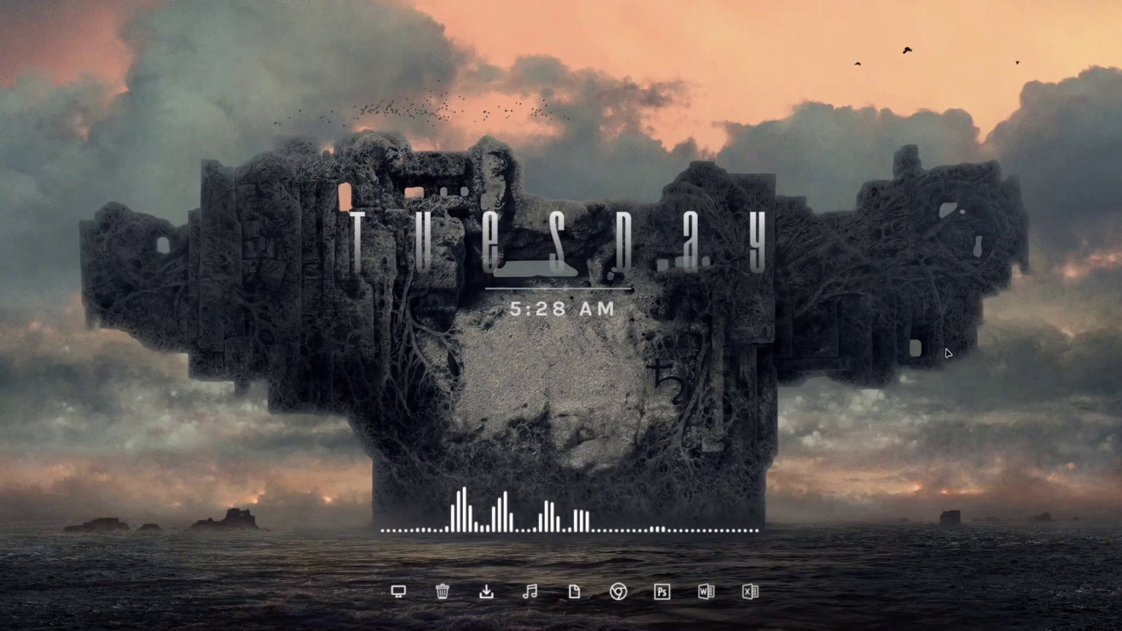
pyautogui.press('super')
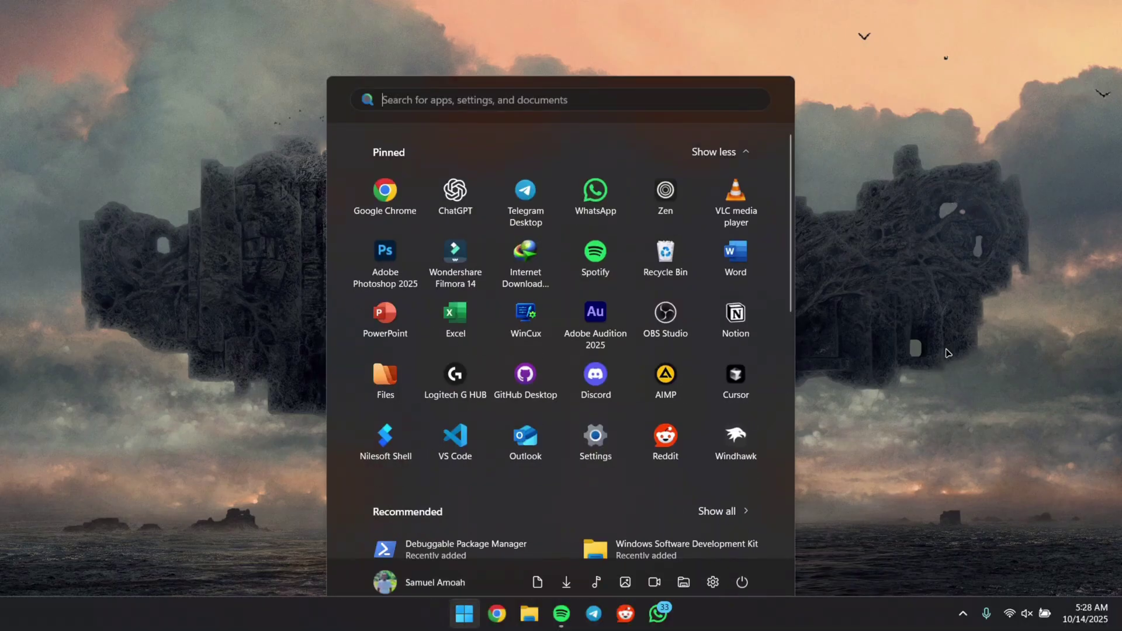
pyautogui.press('super')
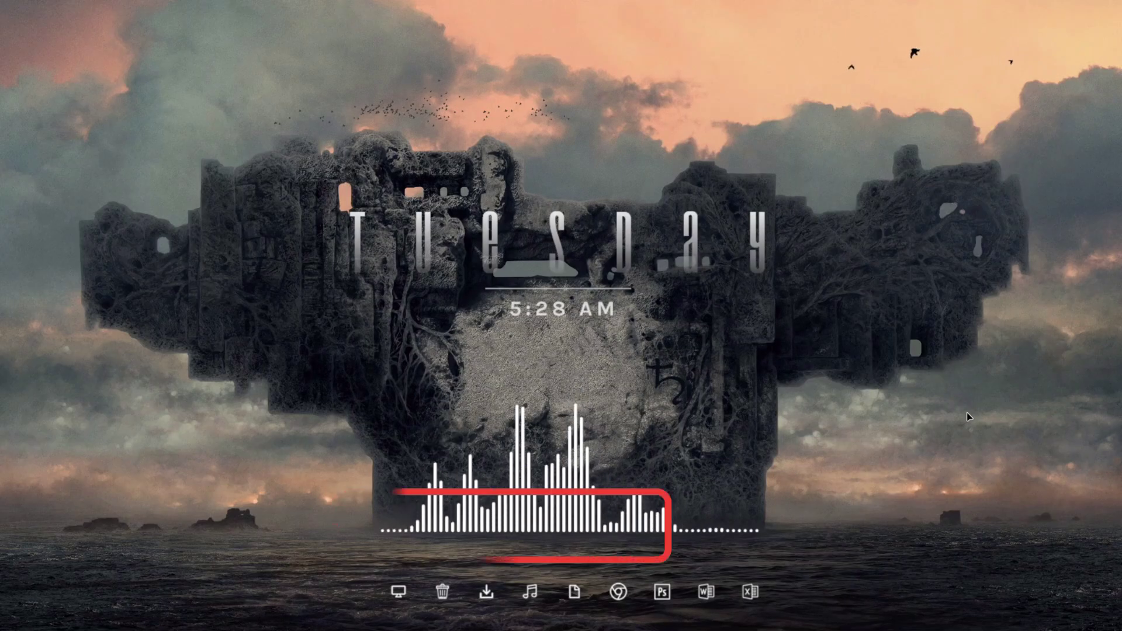